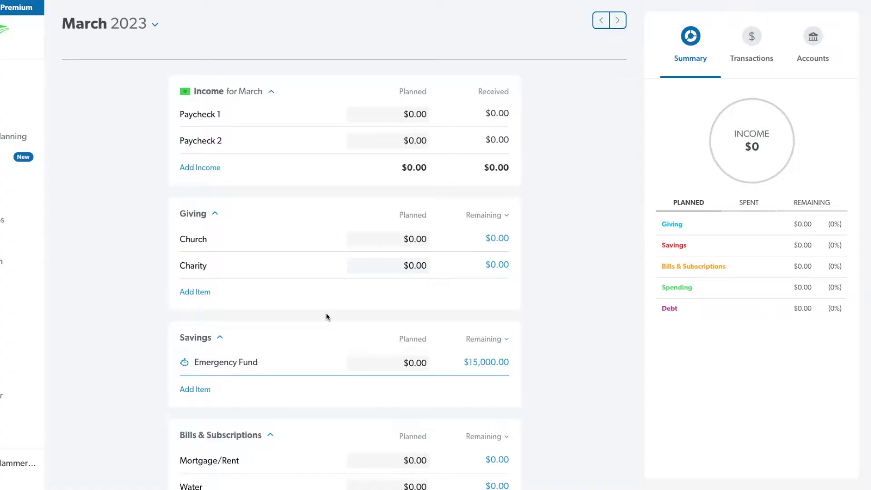
- Rename the Paycheck 1 income item with the first earner's first name and set its planned amount to $5,000
{"action": "scroll", "coordinate": [326, 313], "scroll_direction": "down", "scroll_amount": 5}
{"action": "scroll", "coordinate": [325, 312], "scroll_direction": "up", "scroll_amount": 5}
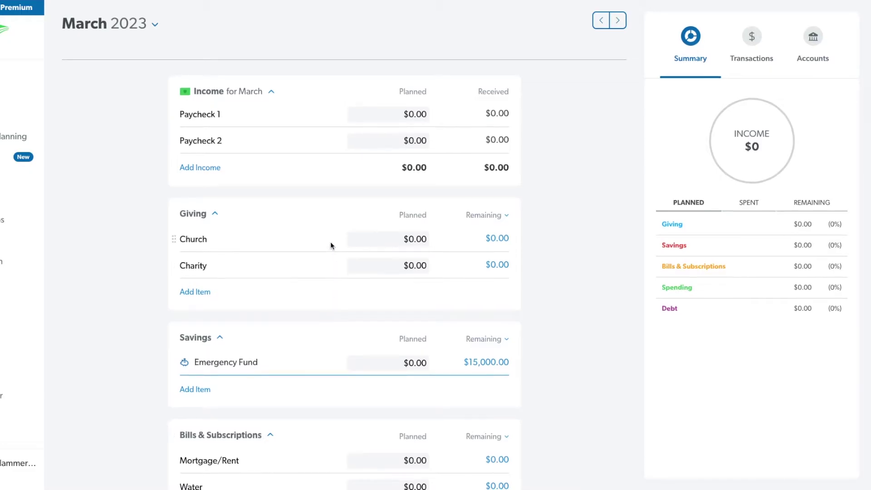
{"action": "left_click", "coordinate": [207, 117]}
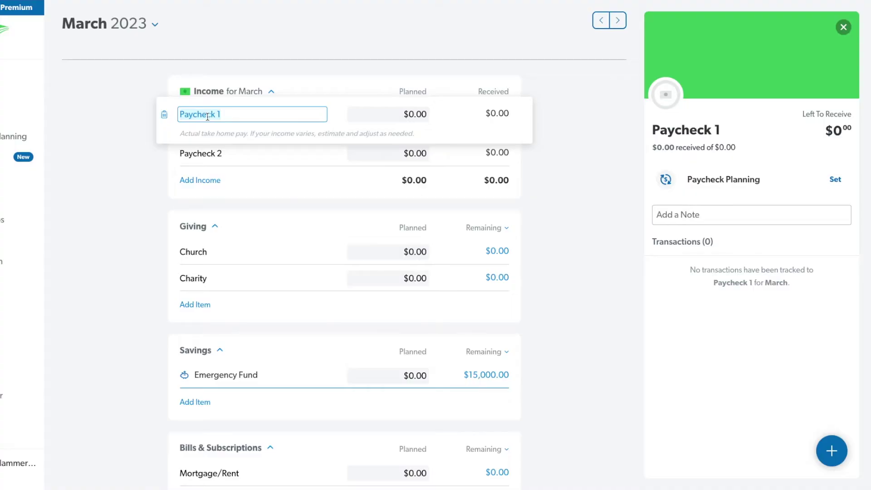
{"action": "key", "text": "BackSpace"}
{"action": "type", "text": "Ja"}
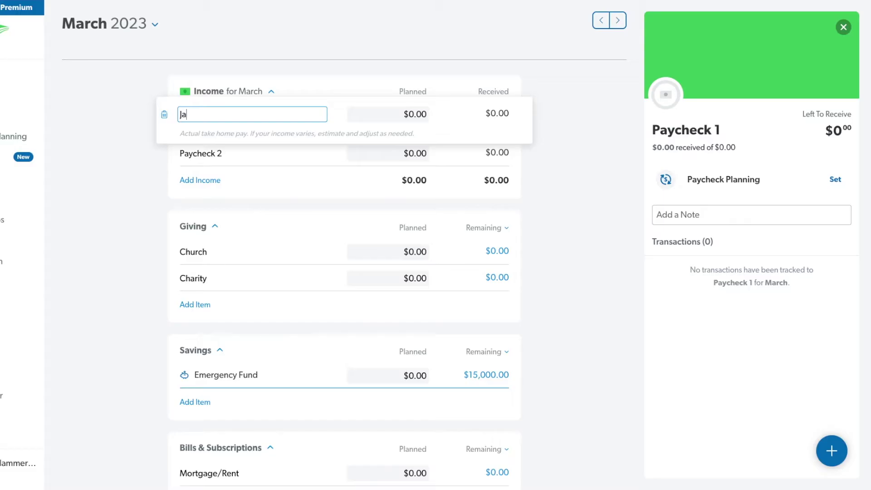
{"action": "type", "text": "mes"}
{"action": "key", "text": "Tab"}
{"action": "type", "text": "5"}
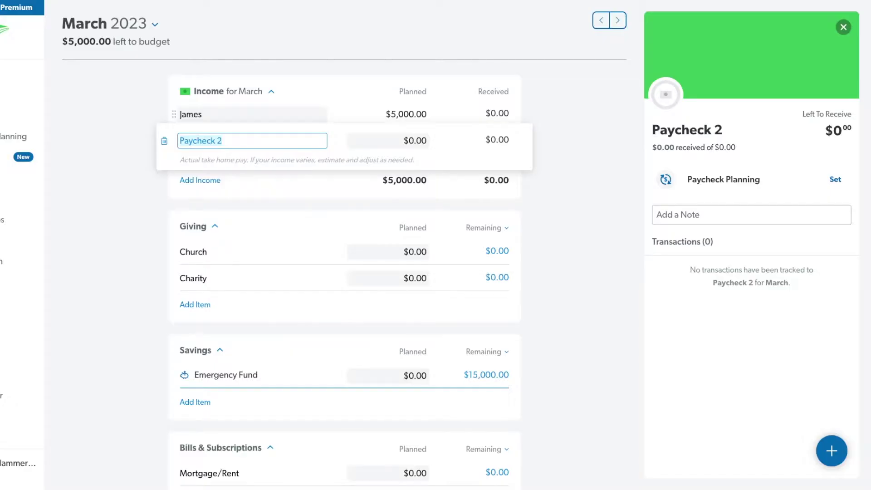
- Rename Paycheck 2 with the second earner's first name followed by "Paycheck" and set its planned amount to $500
{"action": "type", "text": "Brittany Paychedk"}
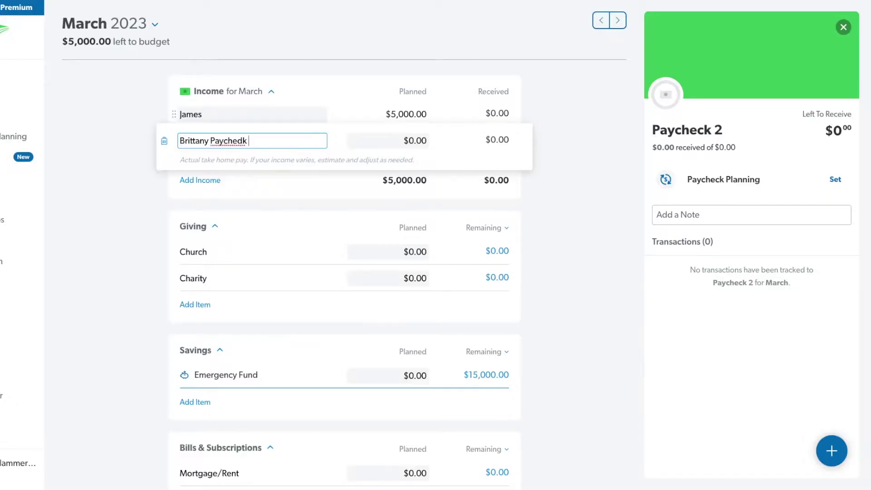
{"action": "key", "text": "BackSpace"}
{"action": "key", "text": "BackSpace"}
{"action": "key", "text": "BackSpace"}
{"action": "key", "text": "BackSpace"}
{"action": "key", "text": "Tab"}
{"action": "type", "text": "500"}
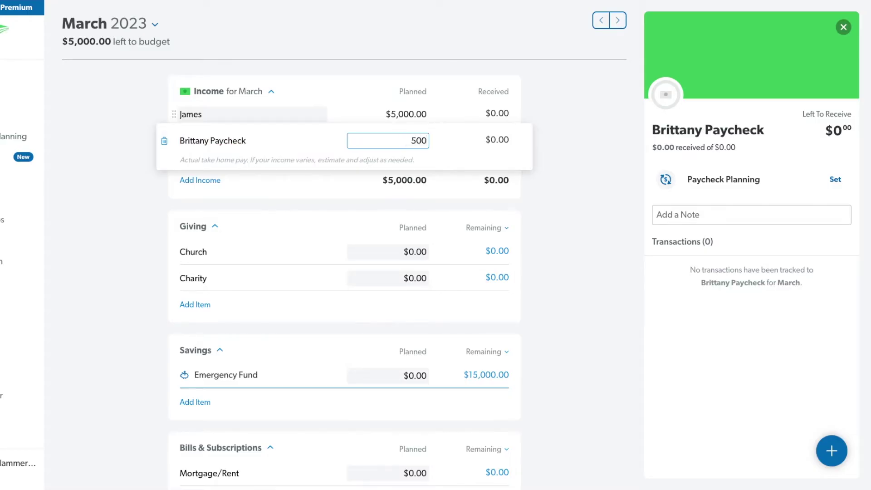
{"action": "key", "text": "Return"}
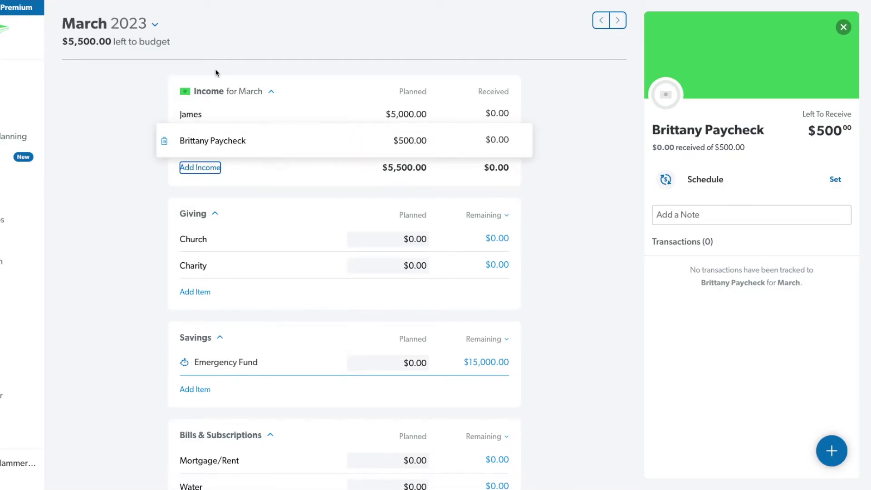
- Add a third income item labelled with the second earner's first name followed by "Paycheck"
{"action": "left_click", "coordinate": [208, 168]}
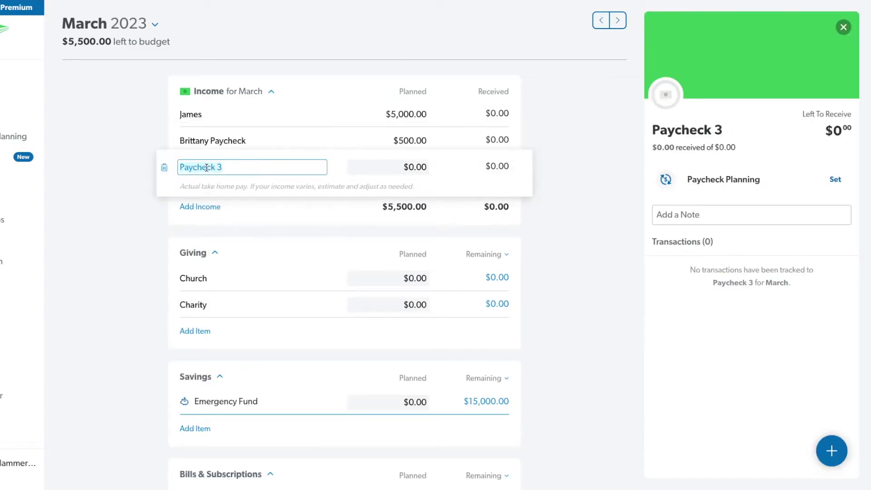
{"action": "type", "text": "Brittany Payc"}
{"action": "type", "text": "heck"}
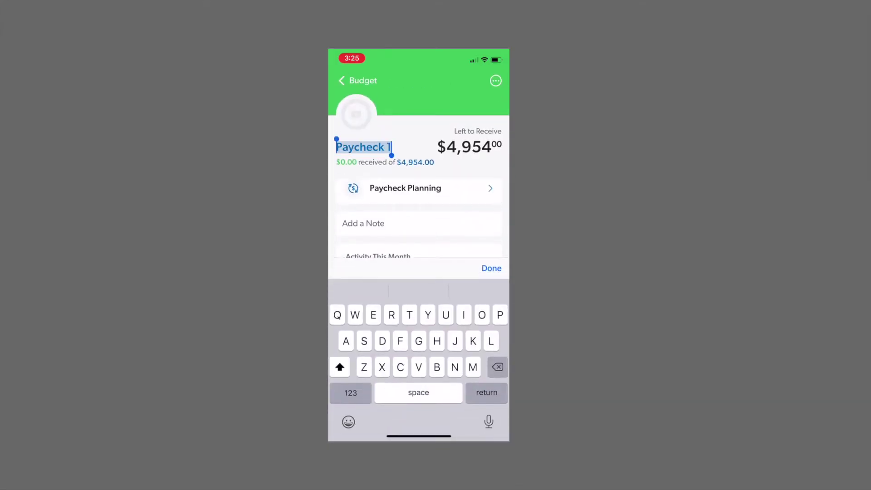
- In the EveryDollar mobile app, rename Paycheck 1 with the earner's first name and set its planned amount to $5,000
{"action": "type", "text": "James"}
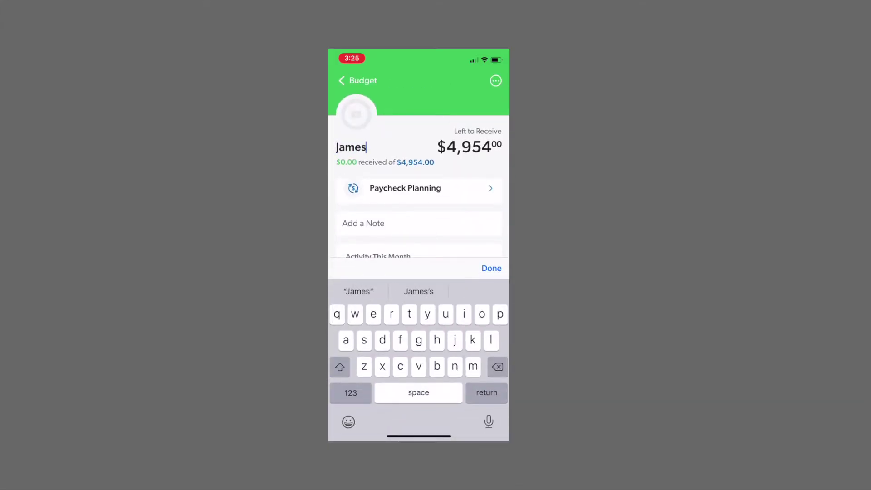
{"action": "left_click", "coordinate": [415, 162]}
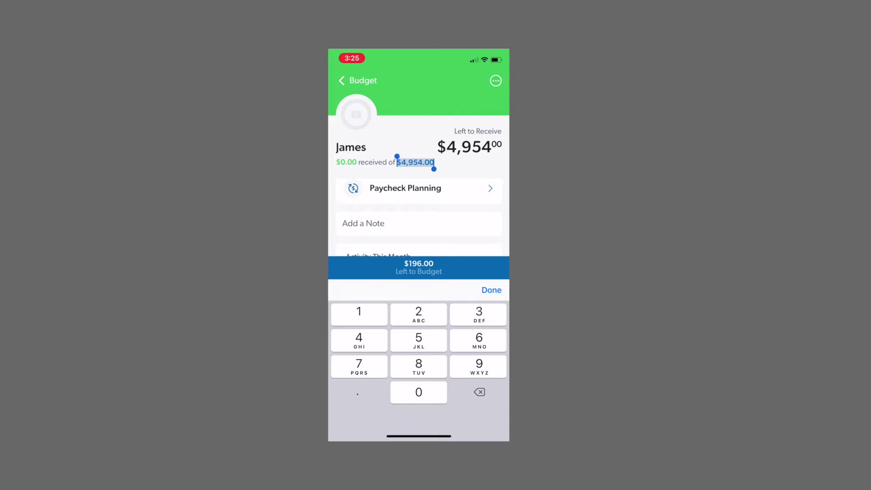
{"action": "type", "text": "5000.00"}
{"action": "left_click", "coordinate": [491, 290]}
{"action": "left_click", "coordinate": [342, 81]}
- Delete the Paycheck 2 item from the October 2022 income list
{"action": "left_click_drag", "start_coordinate": [431, 291], "coordinate": [396, 292]}
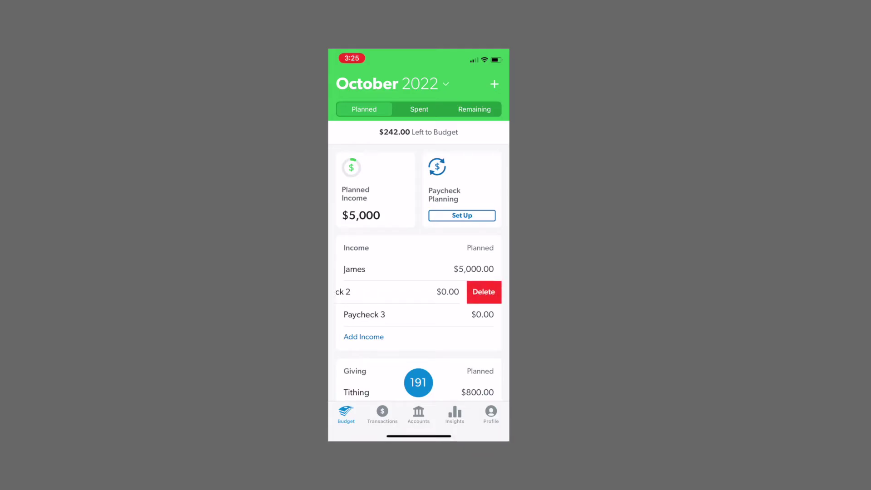
{"action": "left_click", "coordinate": [483, 292]}
{"action": "left_click", "coordinate": [418, 379]}
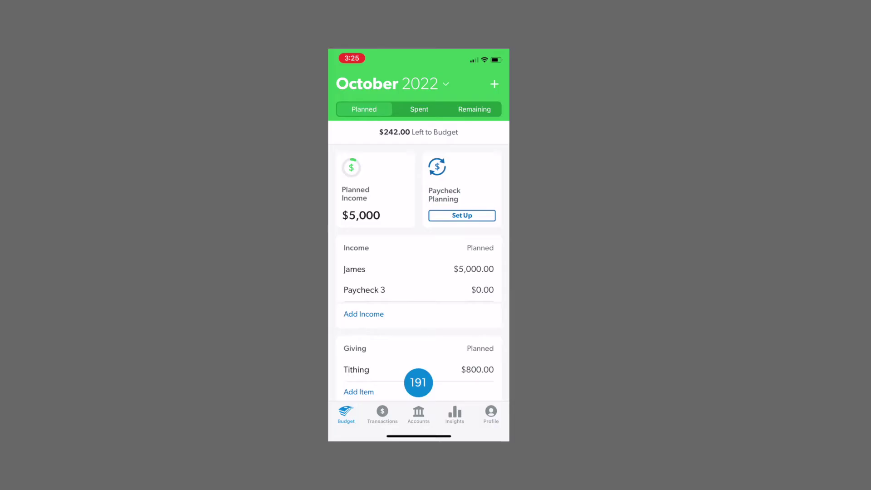
- Reorder the income list to put Paycheck 3 first, and move the earner's income item back above it
{"action": "left_click_drag", "start_coordinate": [364, 291], "coordinate": [364, 270]}
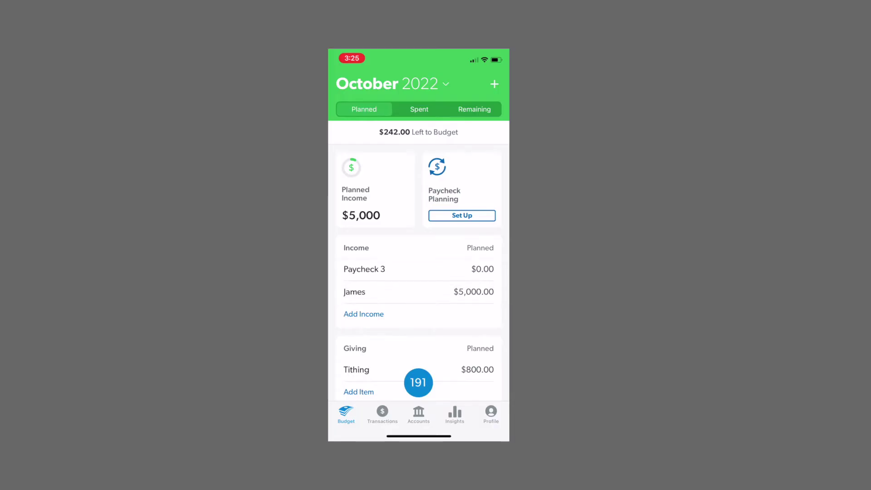
{"action": "left_click_drag", "start_coordinate": [355, 292], "coordinate": [354, 269]}
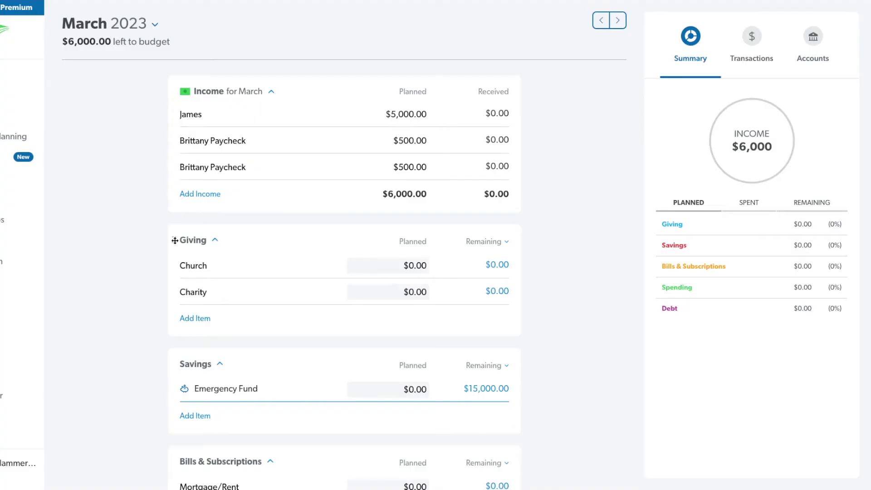
{"action": "left_click", "coordinate": [190, 240]}
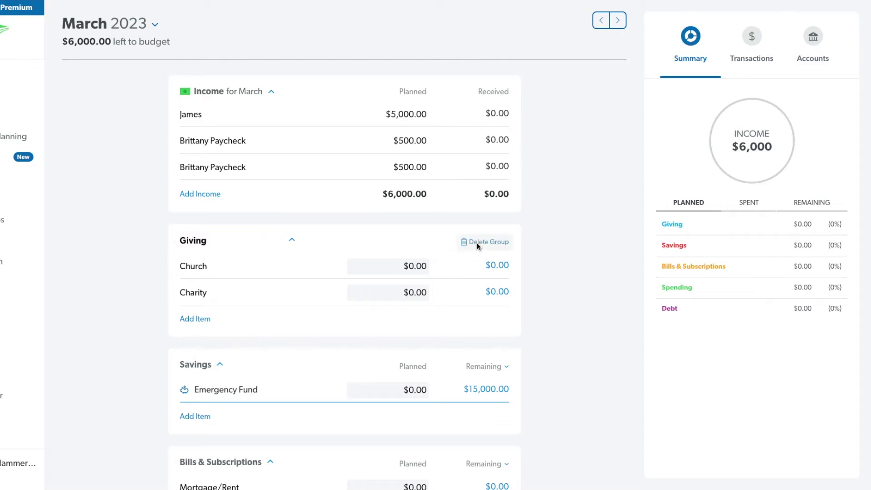
{"action": "left_click", "coordinate": [478, 247]}
{"action": "left_click", "coordinate": [486, 40]}
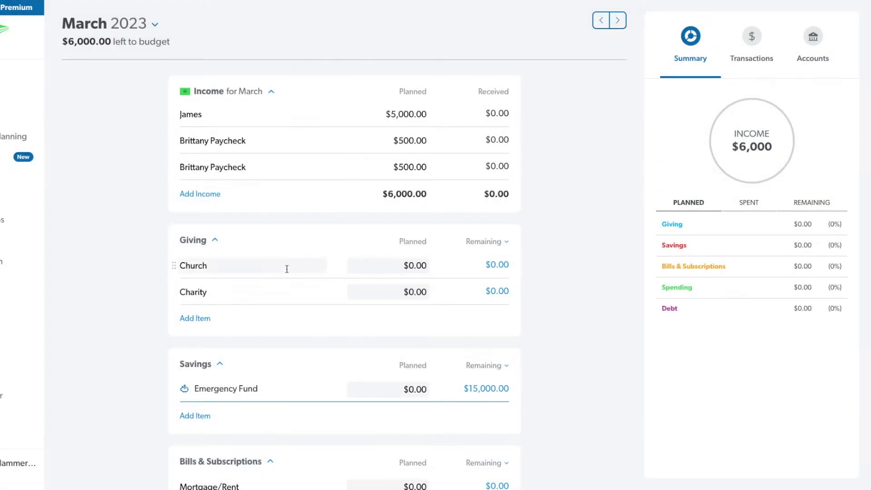
- Set the planned amount of the Church item in the March 2023 Giving group to $1,000
{"action": "left_click", "coordinate": [411, 267]}
{"action": "type", "text": "1000"}
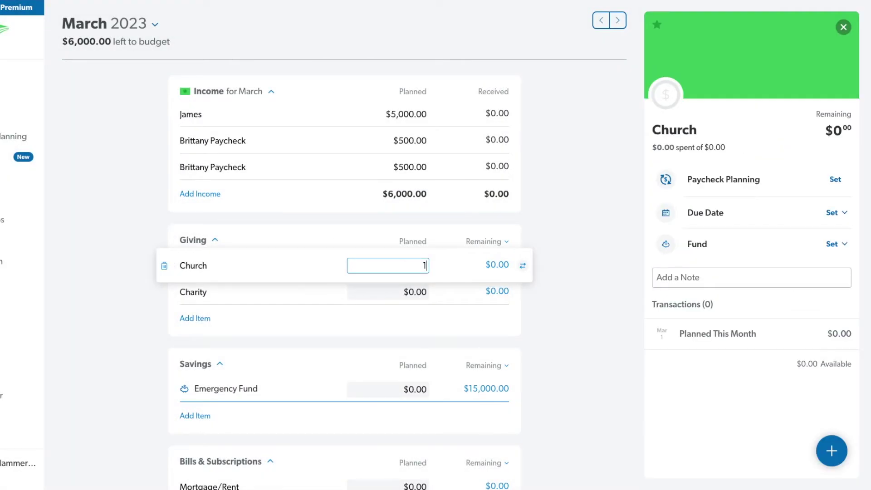
{"action": "key", "text": "Tab"}
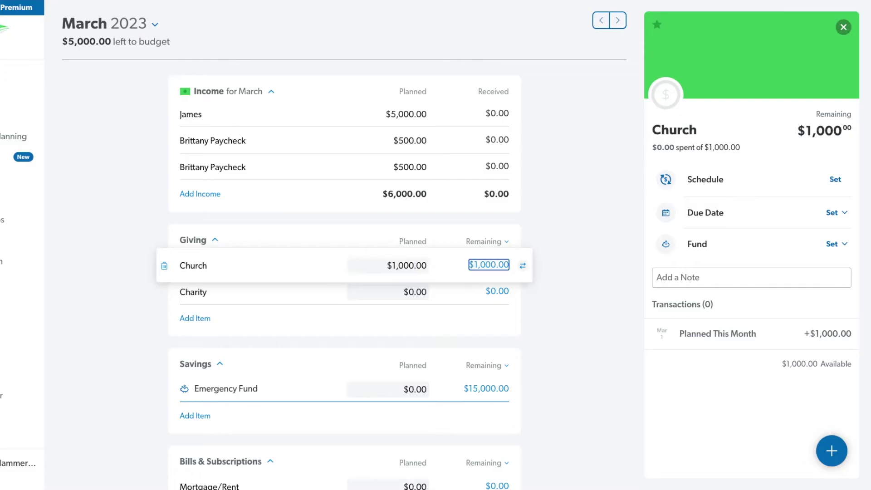
{"action": "left_click", "coordinate": [463, 326]}
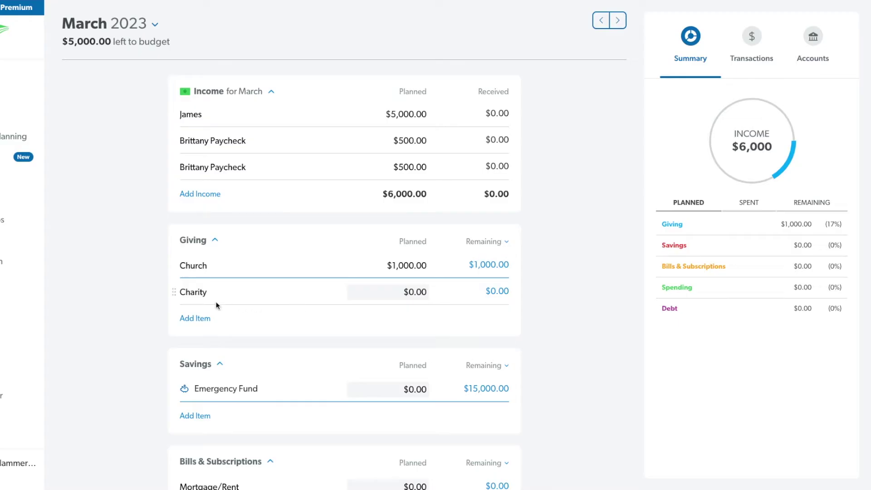
- Give the Church item a due date of March 1 that repeats every month
{"action": "left_click", "coordinate": [395, 266]}
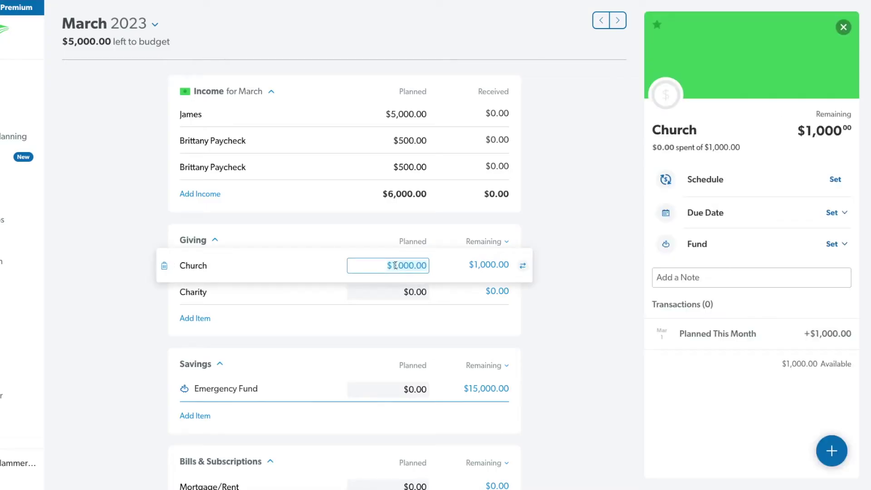
{"action": "left_click", "coordinate": [841, 217]}
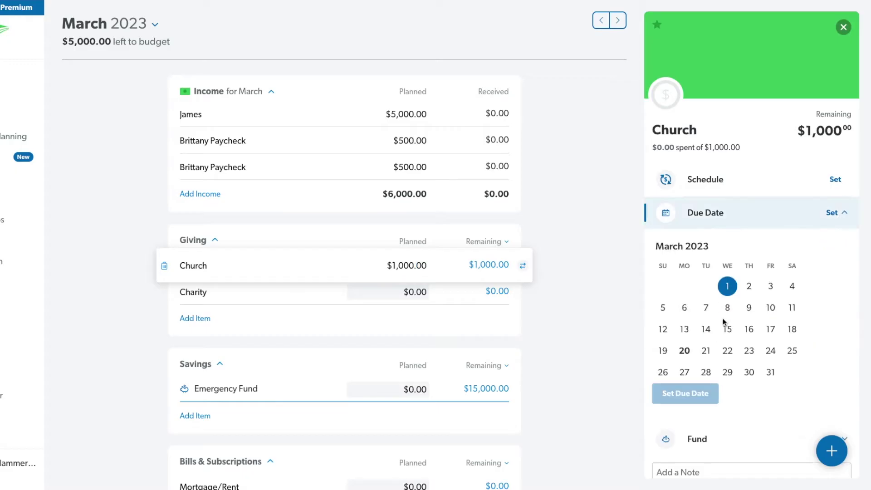
{"action": "scroll", "coordinate": [724, 318], "scroll_direction": "down", "scroll_amount": 2}
{"action": "left_click", "coordinate": [727, 207]}
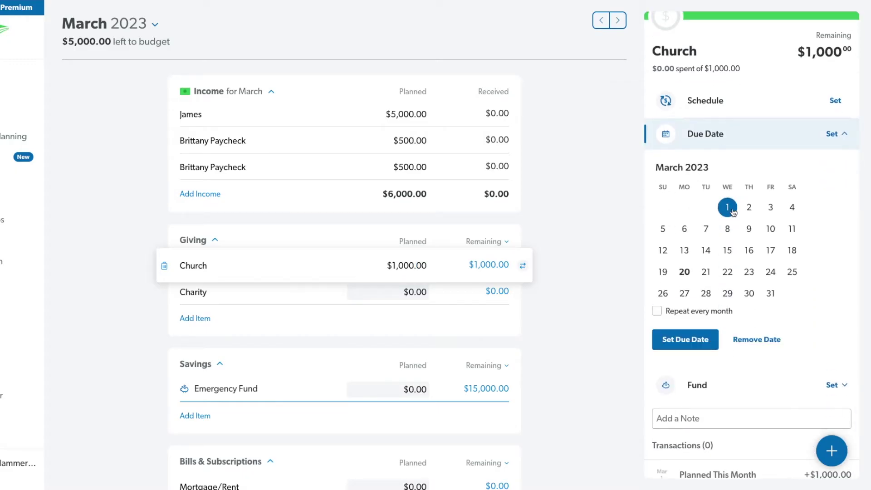
{"action": "left_click", "coordinate": [658, 311]}
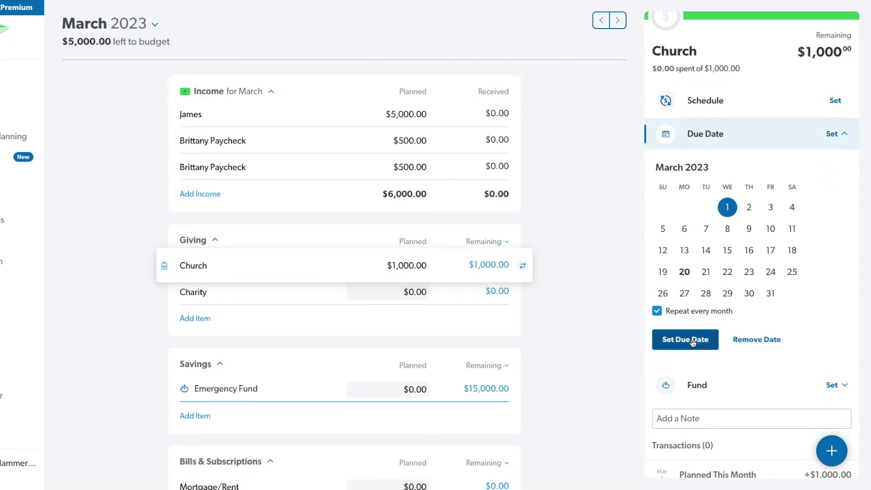
{"action": "left_click", "coordinate": [693, 343]}
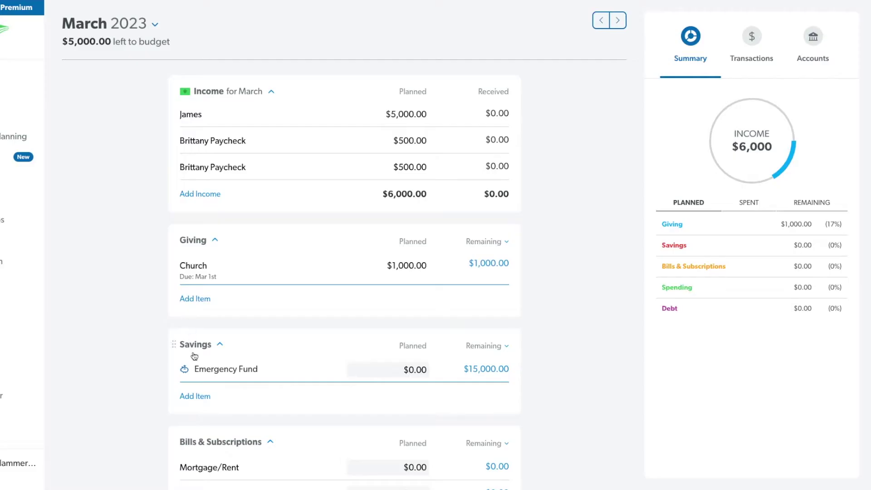
- Add a budget item named Dog Walker to the Bills & Subscriptions group
{"action": "mouse_move", "coordinate": [175, 350]}
{"action": "left_mouse_down"}
{"action": "mouse_move", "coordinate": [157, 325]}
{"action": "mouse_move", "coordinate": [168, 233]}
{"action": "mouse_move", "coordinate": [175, 233]}
{"action": "mouse_move", "coordinate": [178, 351]}
{"action": "left_mouse_up"}
{"action": "scroll", "coordinate": [178, 351], "scroll_direction": "down", "scroll_amount": 9}
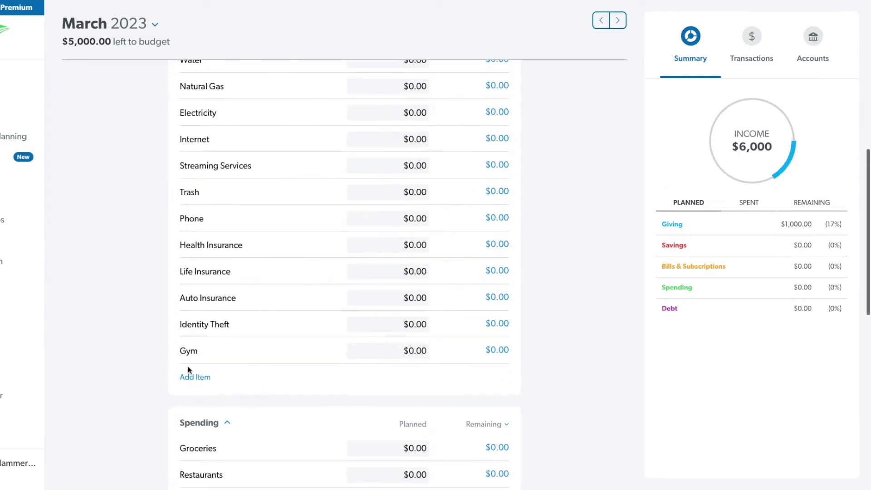
{"action": "left_click", "coordinate": [195, 377]}
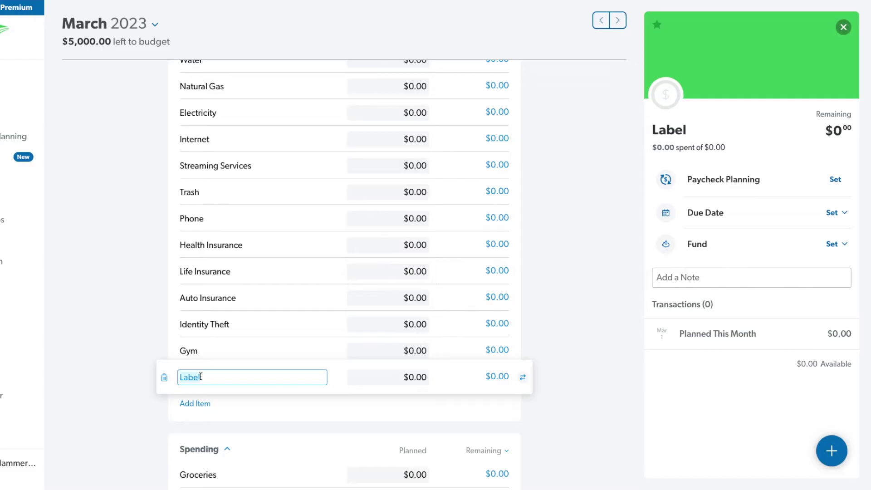
{"action": "type", "text": "Dog Walker"}
{"action": "key", "text": "Tab"}
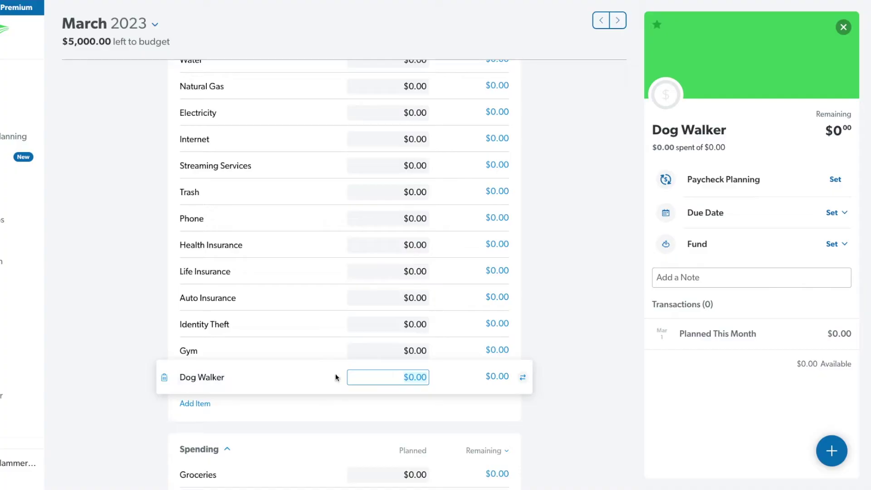
- Delete the Dog Walker item from Bills & Subscriptions
{"action": "left_click", "coordinate": [164, 378]}
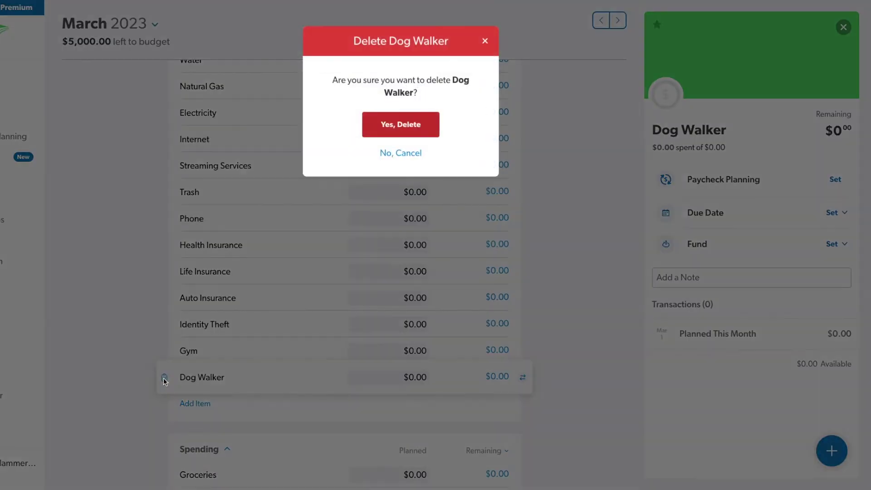
{"action": "left_click", "coordinate": [393, 123]}
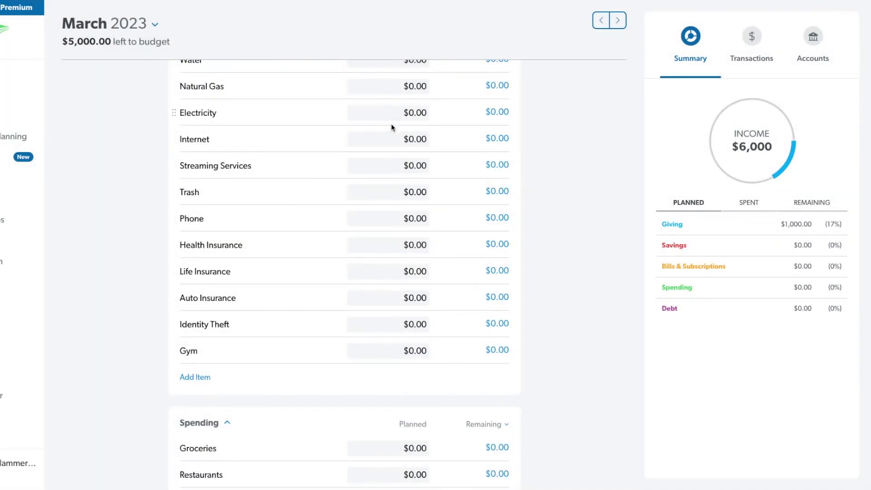
- Save the Emergency Fund's details with an original balance of $15,000 and a target amount of $15,000
{"action": "scroll", "coordinate": [360, 213], "scroll_direction": "up", "scroll_amount": 5}
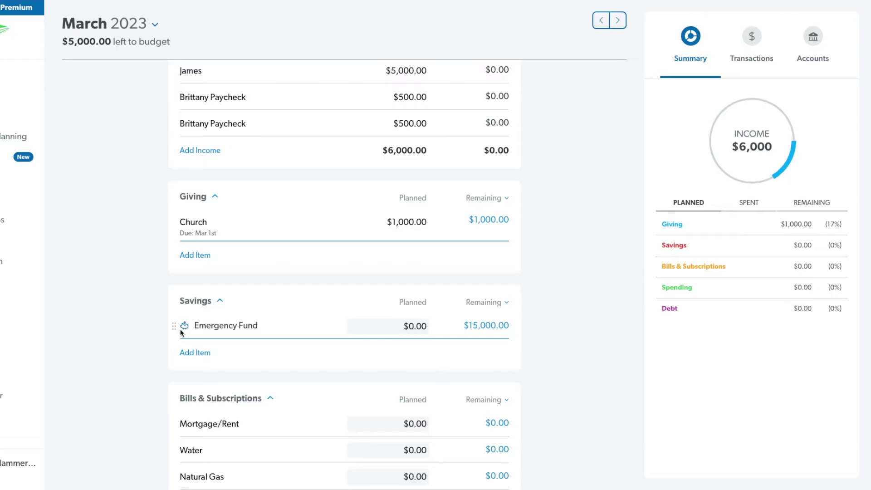
{"action": "left_click", "coordinate": [246, 327]}
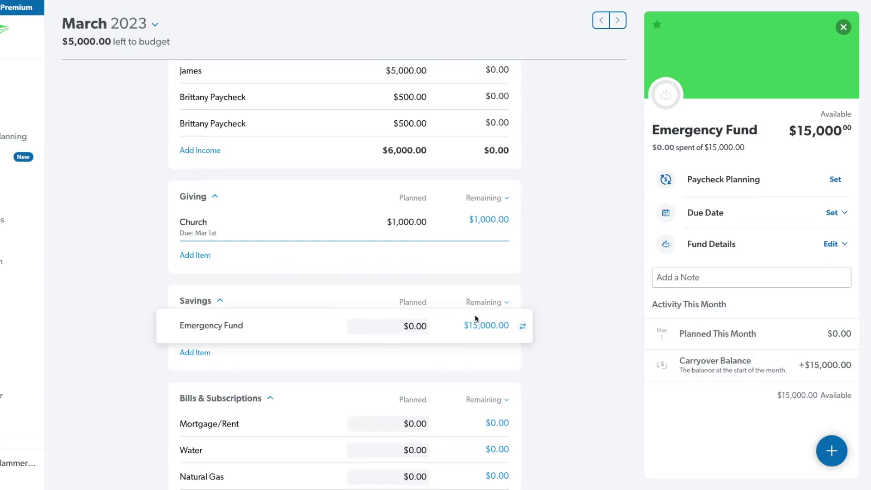
{"action": "left_click", "coordinate": [831, 243]}
{"action": "left_click", "coordinate": [832, 278]}
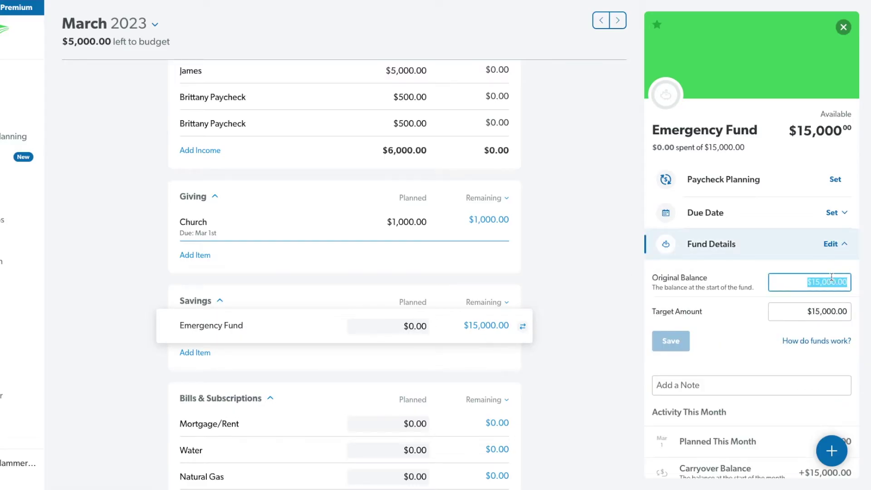
{"action": "type", "text": "15000"}
{"action": "key", "text": "Tab"}
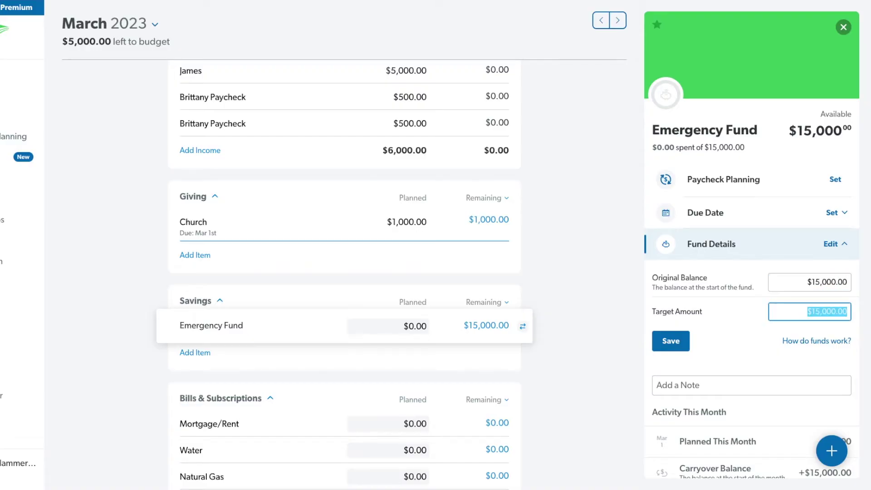
{"action": "type", "text": "15000"}
{"action": "key", "text": "Tab"}
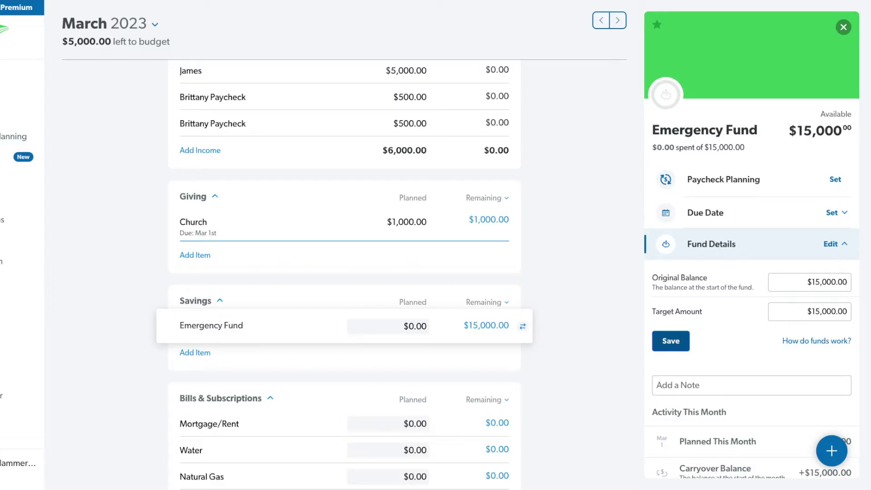
{"action": "left_click", "coordinate": [679, 345]}
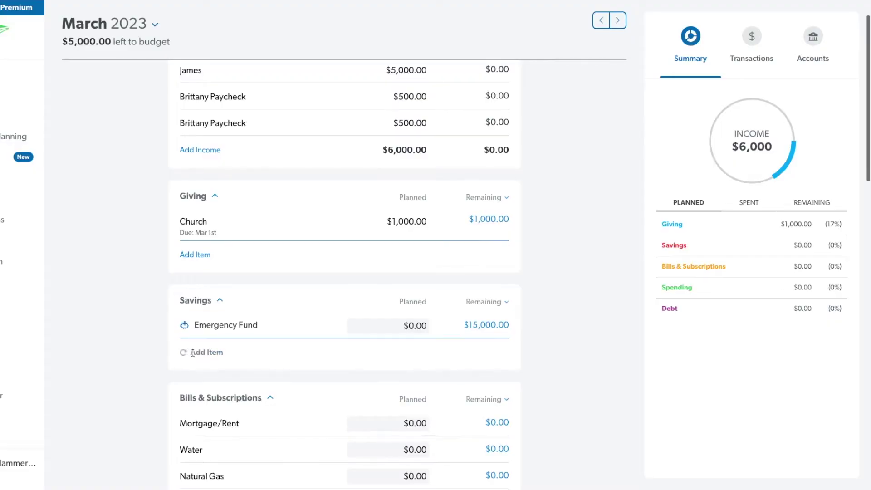
- Add a budget item named Life Insurance to the Savings group
{"action": "left_click", "coordinate": [195, 352]}
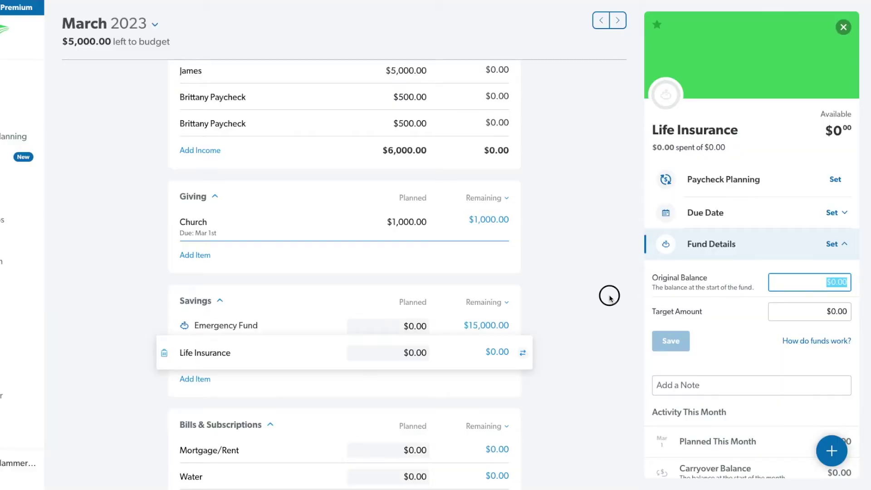
{"action": "left_click", "coordinate": [609, 297]}
{"action": "left_click", "coordinate": [276, 352]}
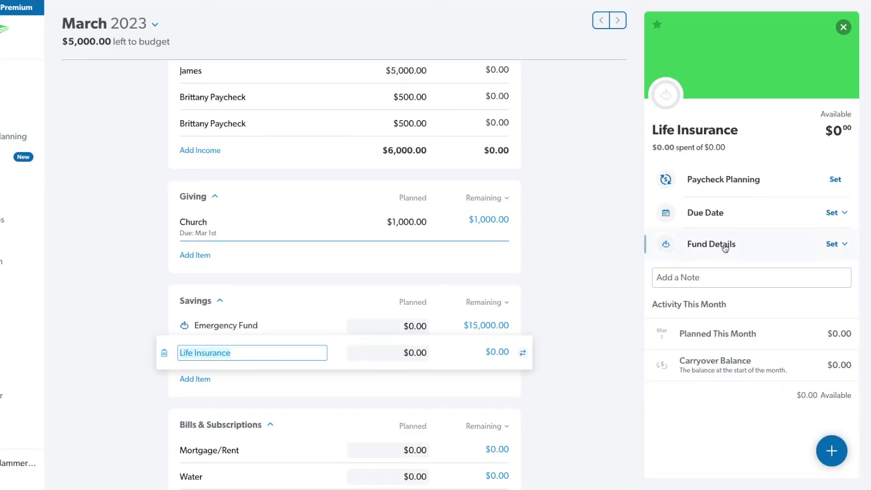
{"action": "left_click", "coordinate": [442, 353]}
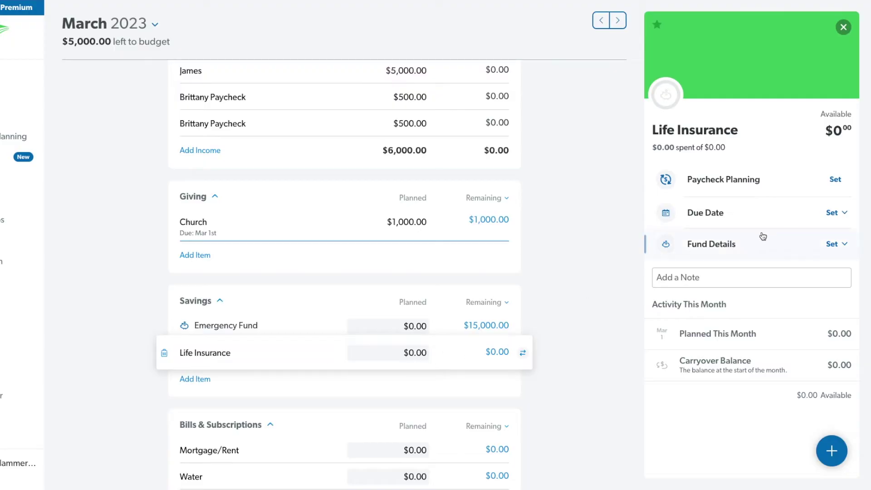
- Set the Life Insurance fund's target amount to $830 in its fund details, leaving the original balance at $0.00
{"action": "left_click", "coordinate": [833, 247]}
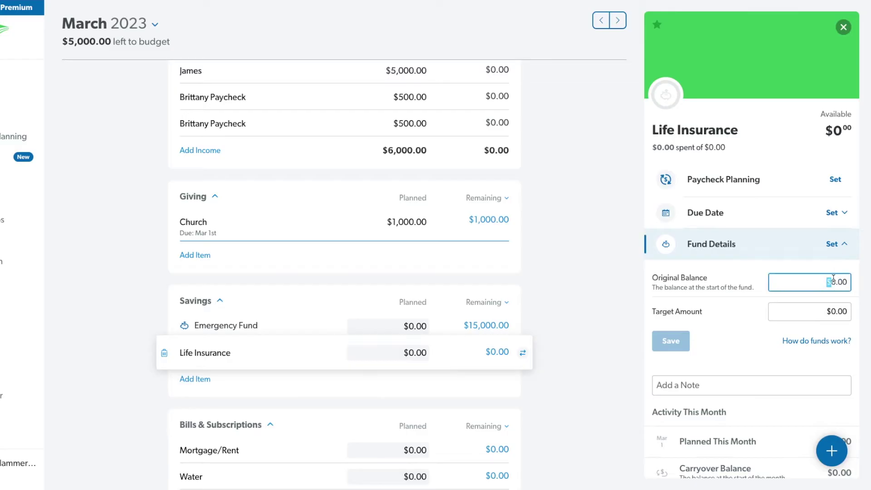
{"action": "key", "text": "Tab"}
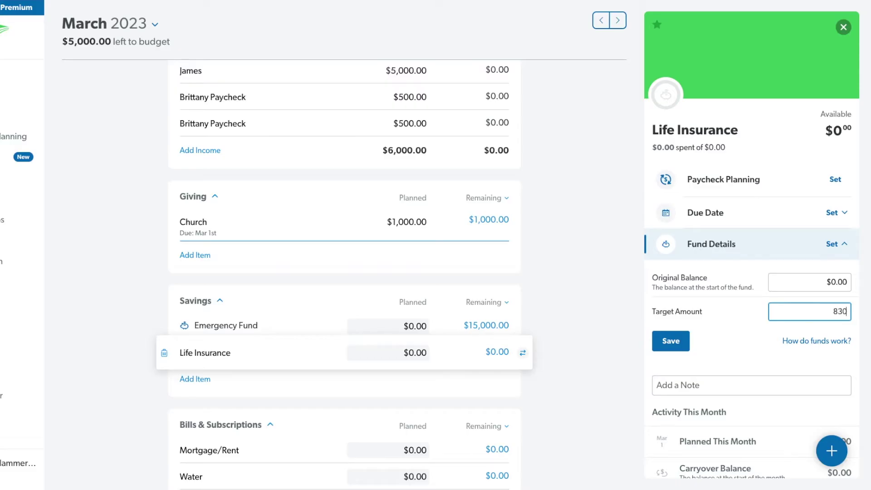
{"action": "key", "text": "Tab"}
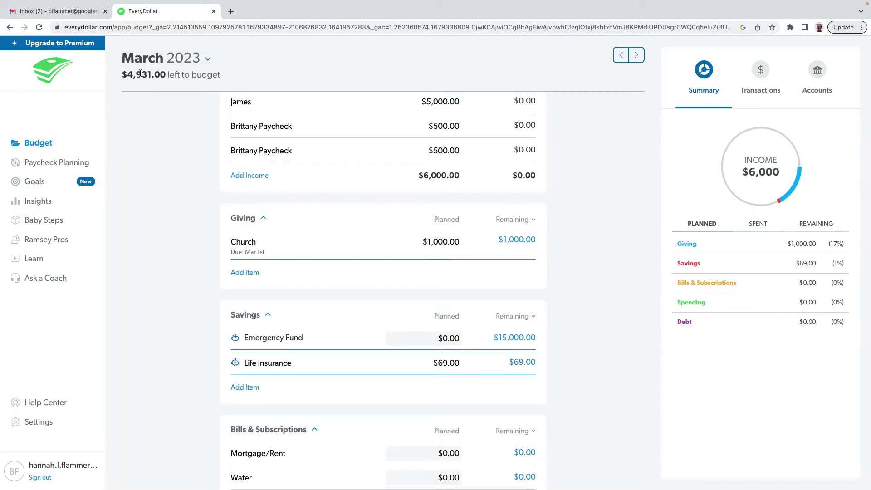
- Set the planned amount of Mortgage/Rent in Bills & Subscriptions to $7,000 and check the overall budget status
{"action": "left_click", "coordinate": [276, 78]}
{"action": "left_click", "coordinate": [441, 452]}
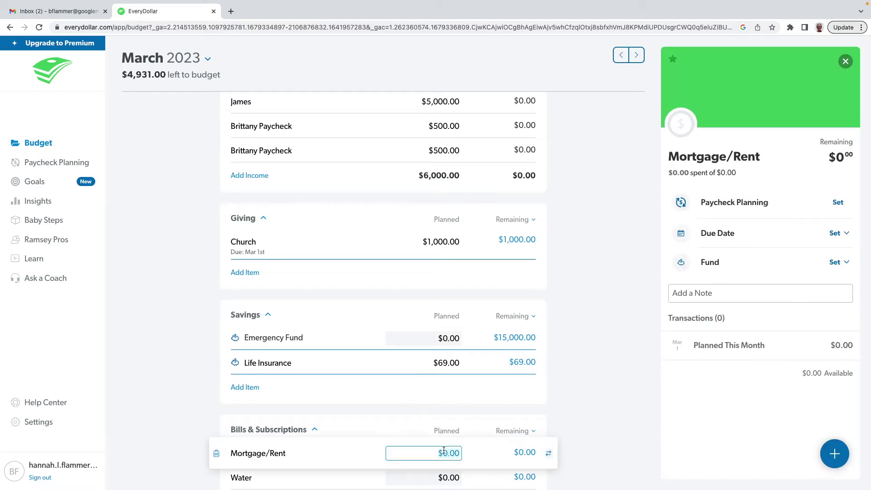
{"action": "key", "text": "Tab"}
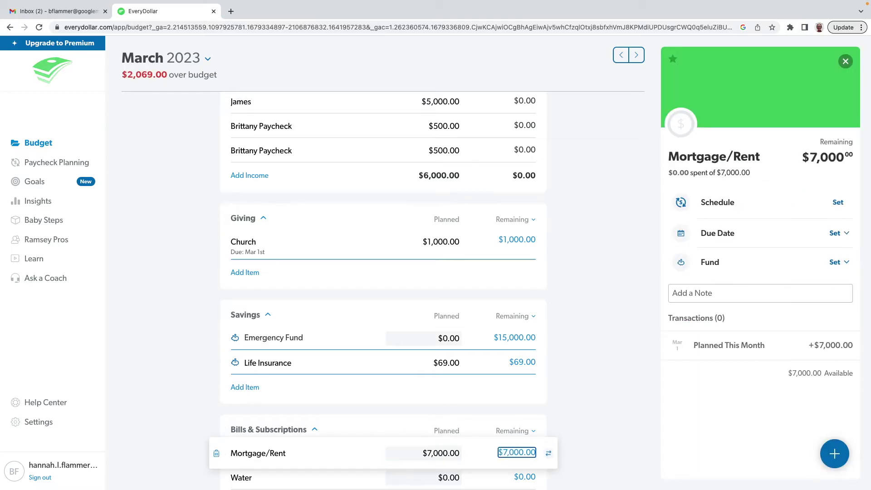
{"action": "left_click_drag", "start_coordinate": [123, 76], "coordinate": [218, 76]}
{"action": "left_click", "coordinate": [257, 77]}
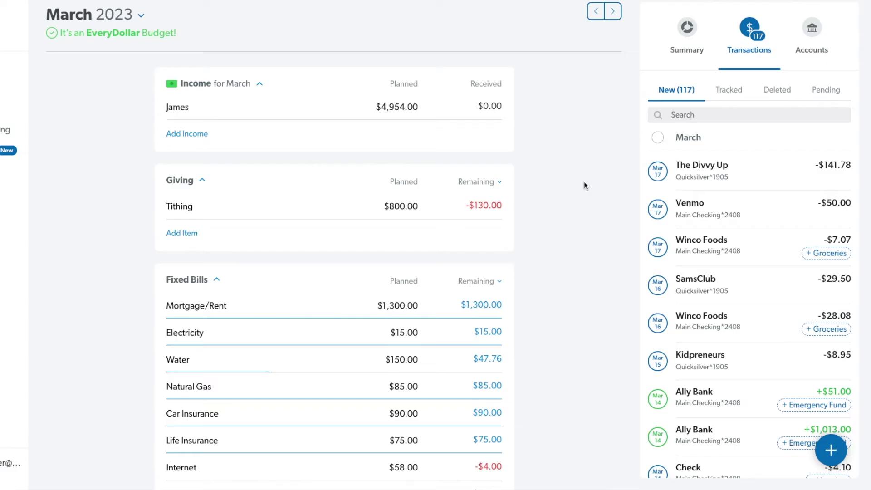
- Review the planned and remaining amounts of the completed March 2023 budget, from Income through the savings sinking funds
{"action": "scroll", "coordinate": [584, 186], "scroll_direction": "down", "scroll_amount": 3}
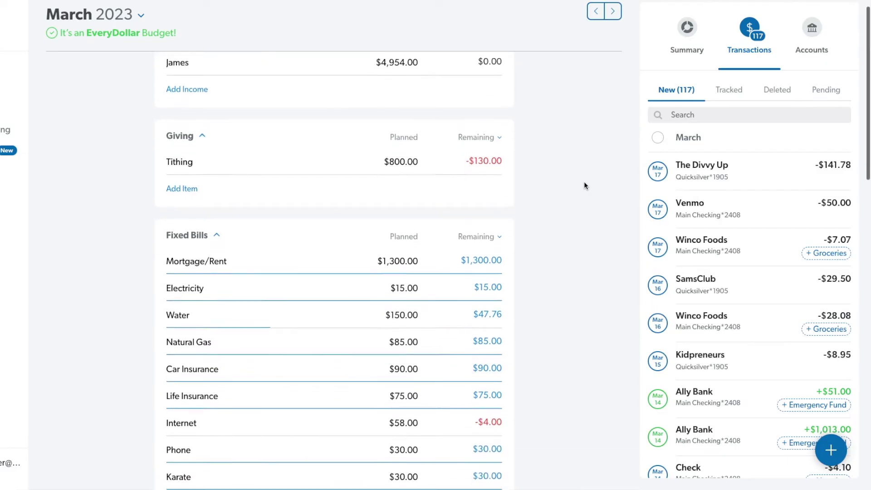
{"action": "scroll", "coordinate": [584, 185], "scroll_direction": "down", "scroll_amount": 5}
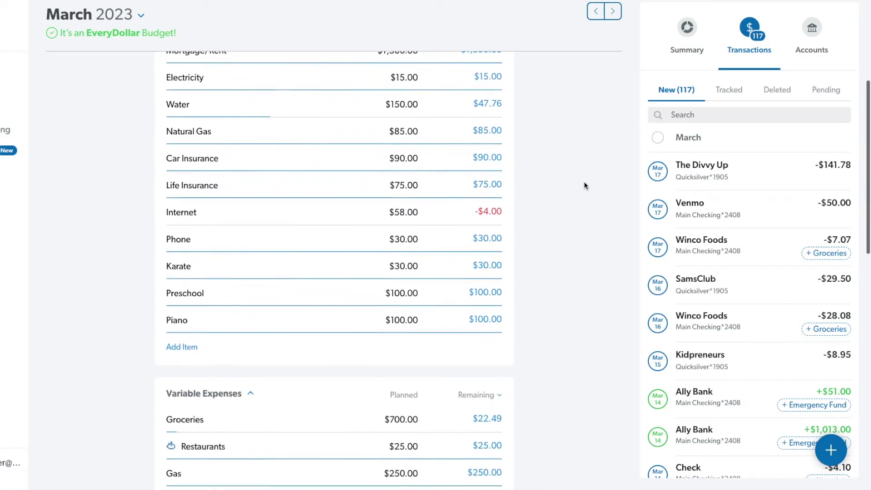
{"action": "scroll", "coordinate": [584, 185], "scroll_direction": "down", "scroll_amount": 8}
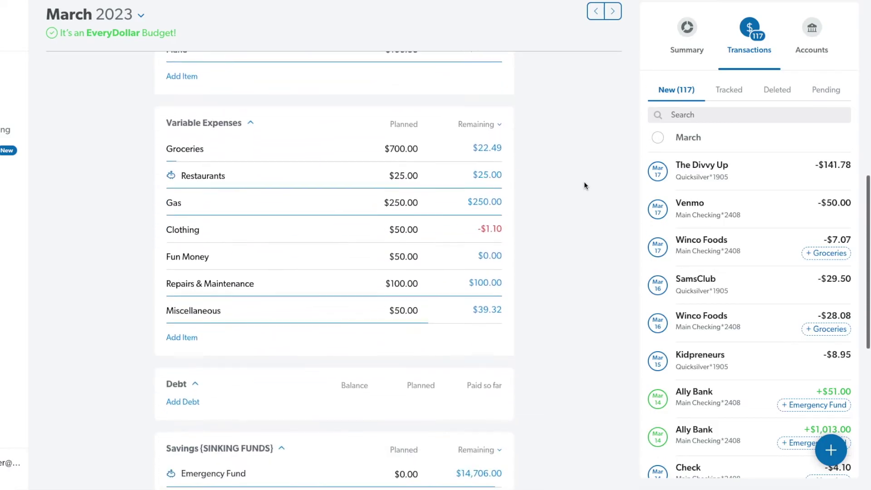
{"action": "scroll", "coordinate": [584, 185], "scroll_direction": "down", "scroll_amount": 3}
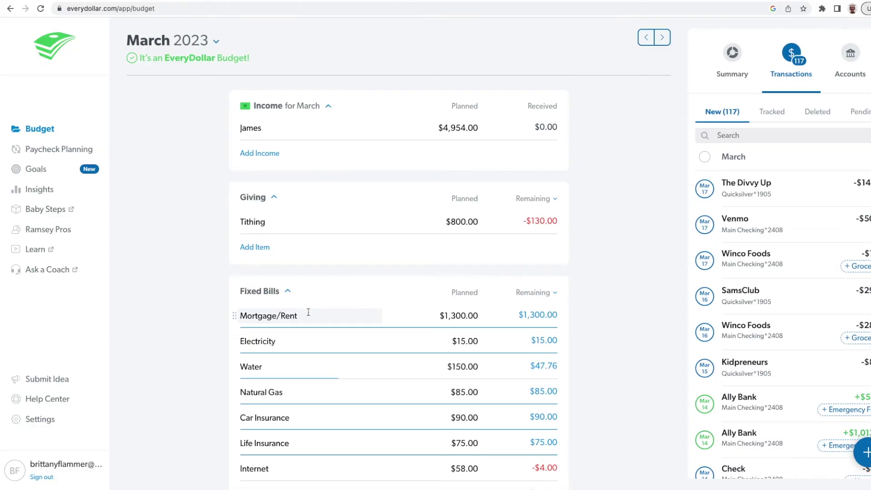
- Examine the March 2023 paycheck planning schedule, from the buffer and income through the last scheduled expense
{"action": "left_click", "coordinate": [73, 150]}
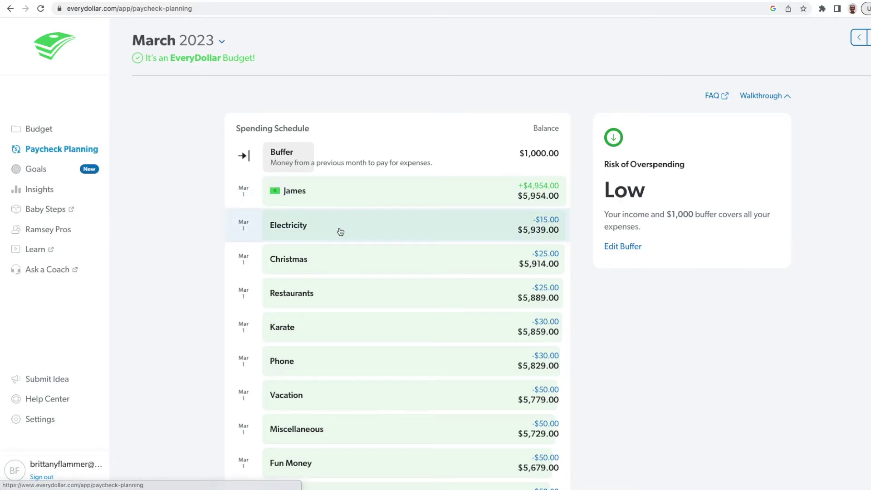
{"action": "scroll", "coordinate": [338, 229], "scroll_direction": "down", "scroll_amount": 1}
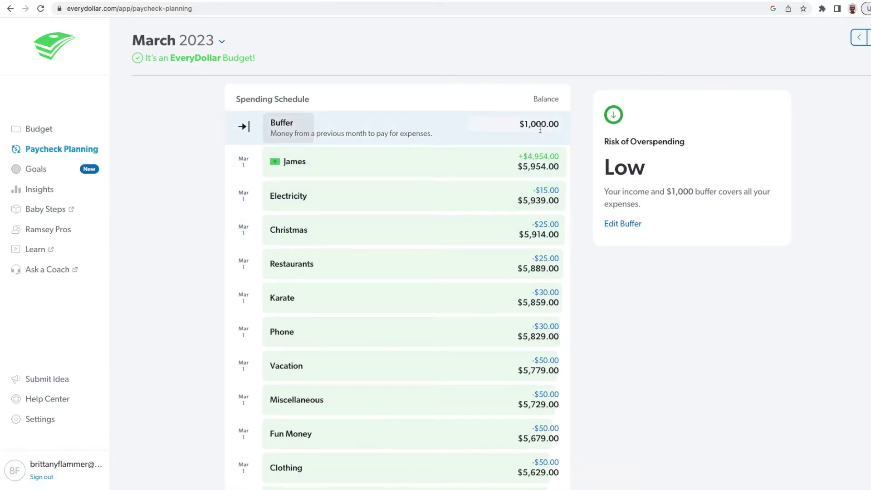
{"action": "scroll", "coordinate": [558, 202], "scroll_direction": "down", "scroll_amount": 2}
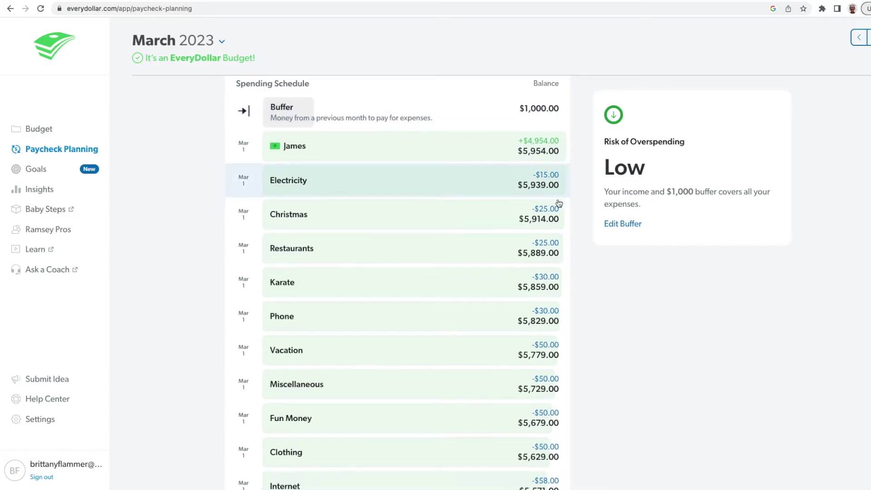
{"action": "scroll", "coordinate": [559, 203], "scroll_direction": "down", "scroll_amount": 3}
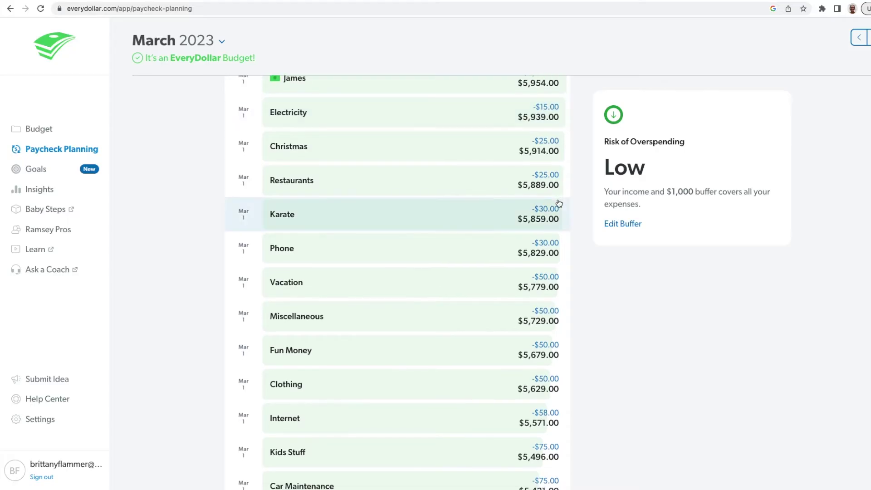
{"action": "scroll", "coordinate": [559, 204], "scroll_direction": "down", "scroll_amount": 8}
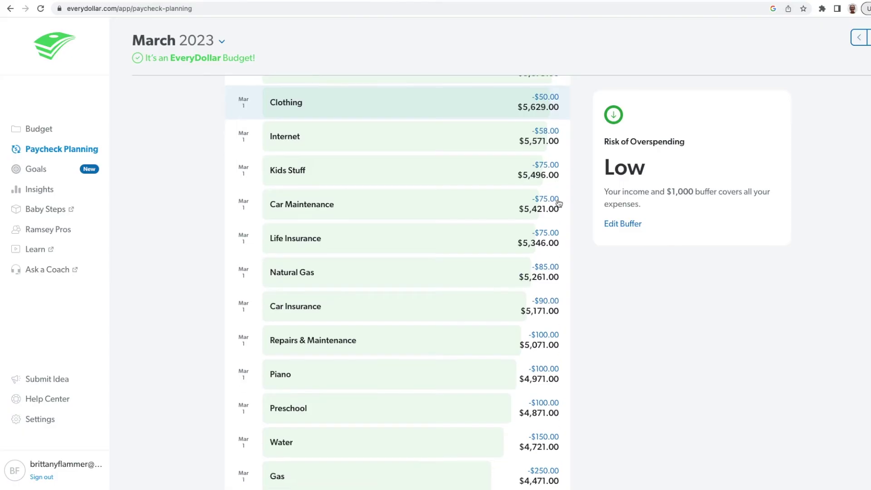
{"action": "scroll", "coordinate": [559, 203], "scroll_direction": "down", "scroll_amount": 4}
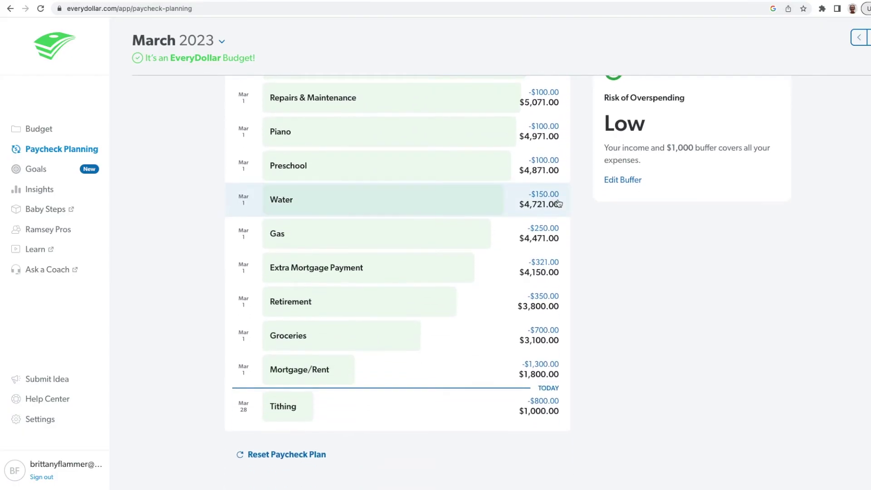
{"action": "scroll", "coordinate": [669, 160], "scroll_direction": "up", "scroll_amount": 12}
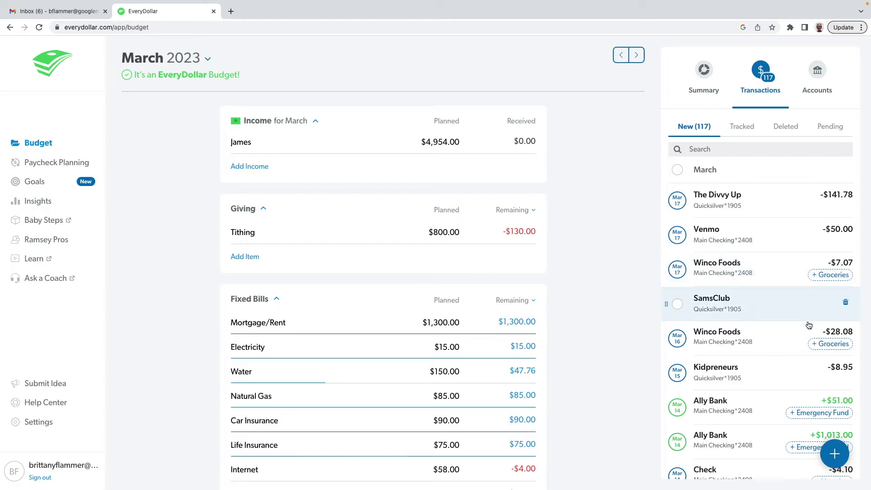
- Record a $25.00 expense at WalMart dated 03/20/23 and assign it to the Groceries budget item
{"action": "left_click", "coordinate": [836, 455]}
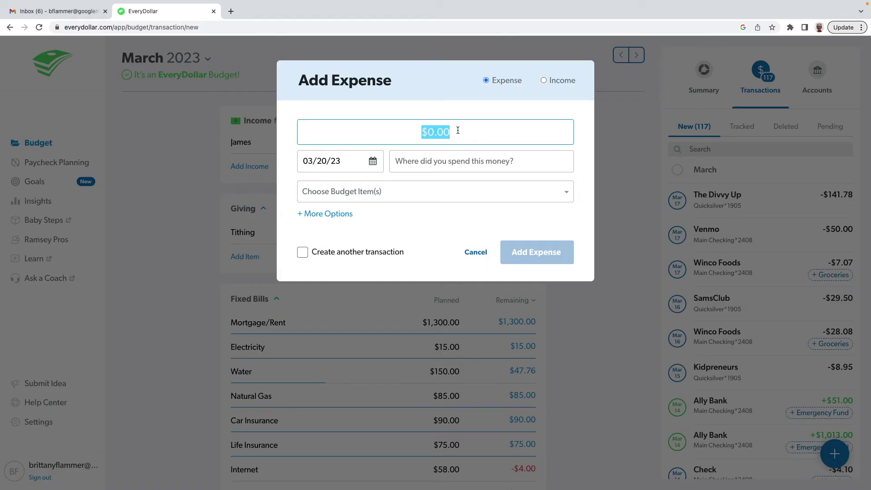
{"action": "type", "text": "25"}
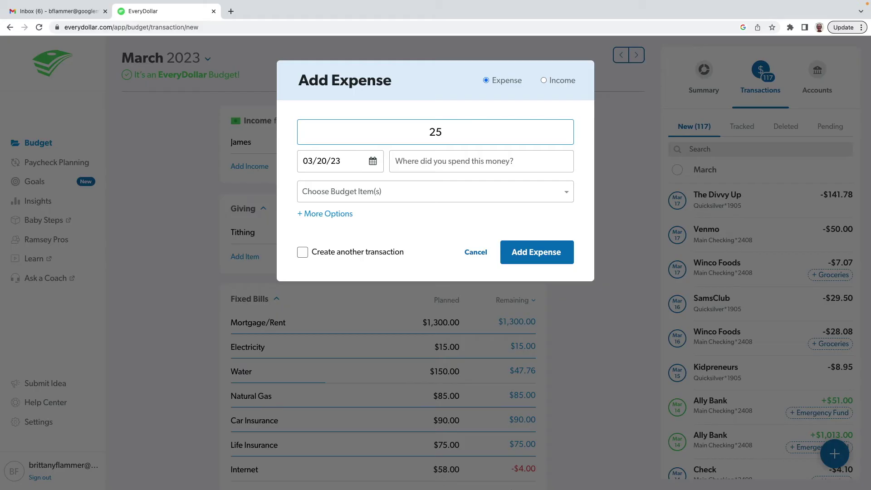
{"action": "left_click", "coordinate": [456, 160]}
{"action": "type", "text": "WalMart"}
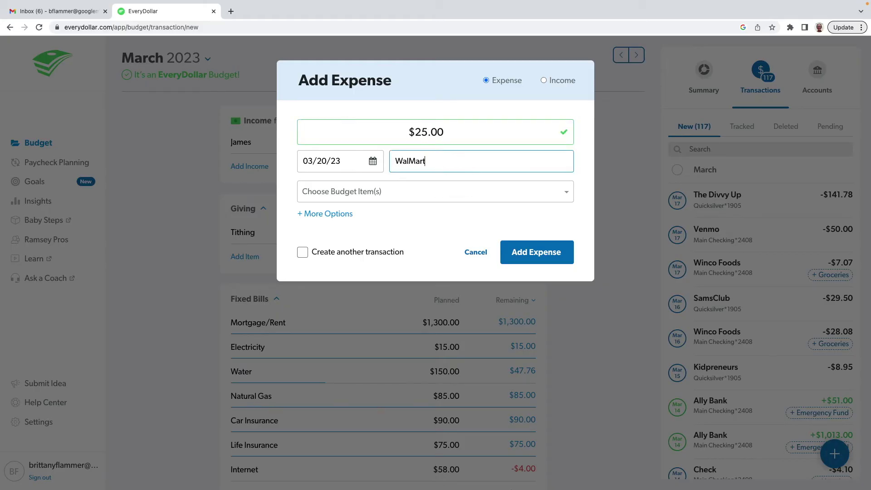
{"action": "left_click", "coordinate": [475, 190]}
{"action": "scroll", "coordinate": [457, 270], "scroll_direction": "down", "scroll_amount": 5}
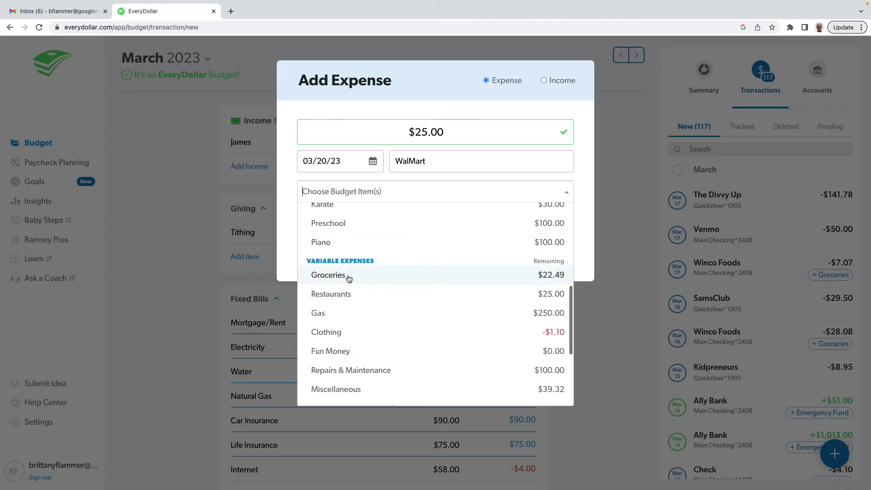
{"action": "key", "text": "Escape"}
{"action": "key", "text": "Escape"}
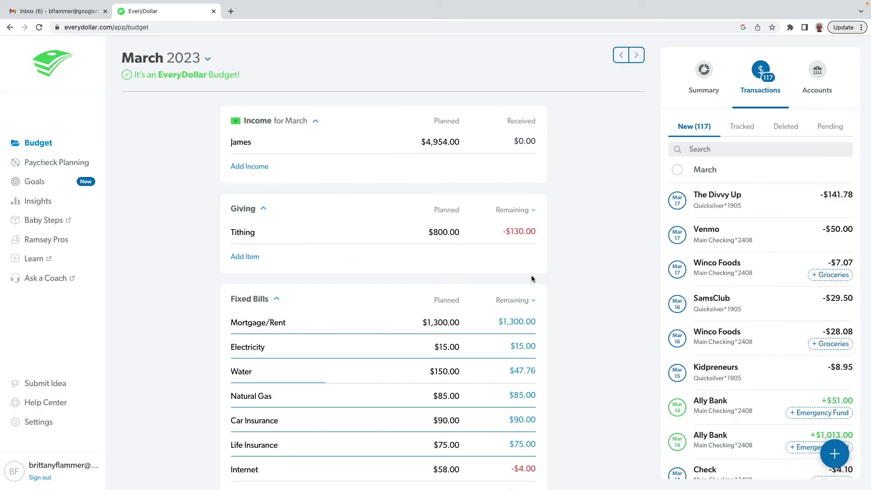
- Switch the budget groups from showing remaining amounts to showing spent amounts, using the Variable Expenses group
{"action": "scroll", "coordinate": [531, 279], "scroll_direction": "down", "scroll_amount": 8}
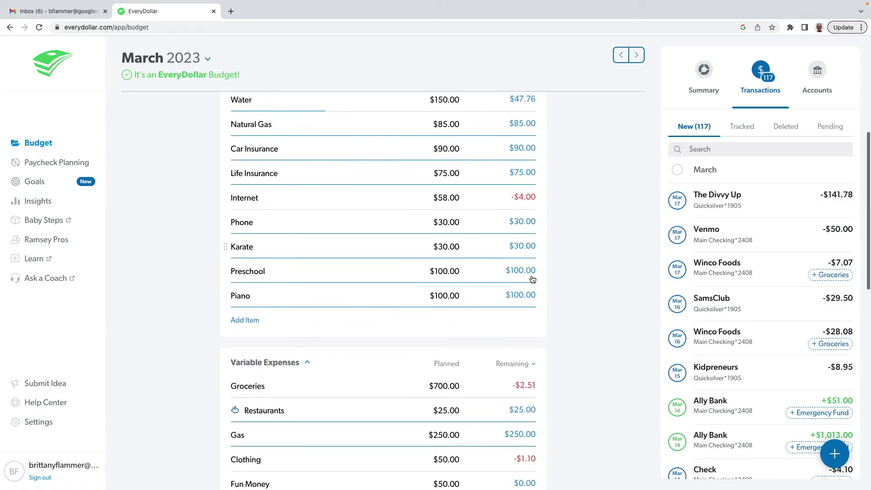
{"action": "scroll", "coordinate": [531, 278], "scroll_direction": "down", "scroll_amount": 1}
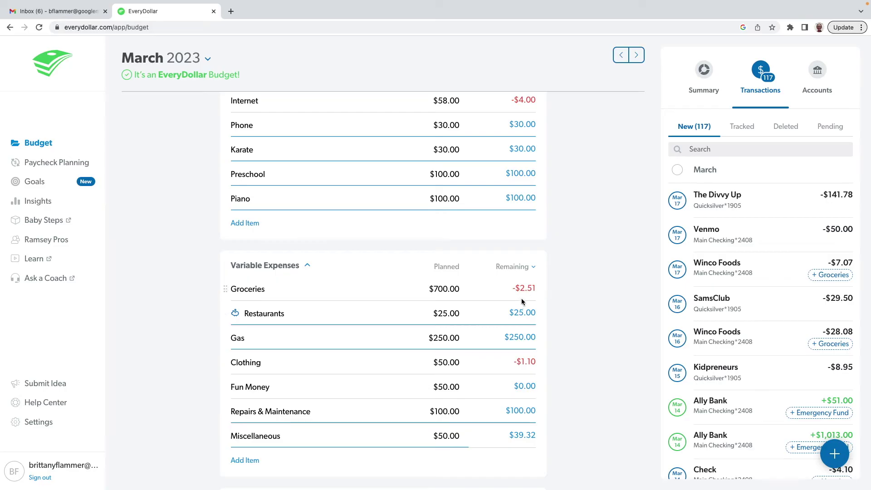
{"action": "left_click", "coordinate": [531, 267]}
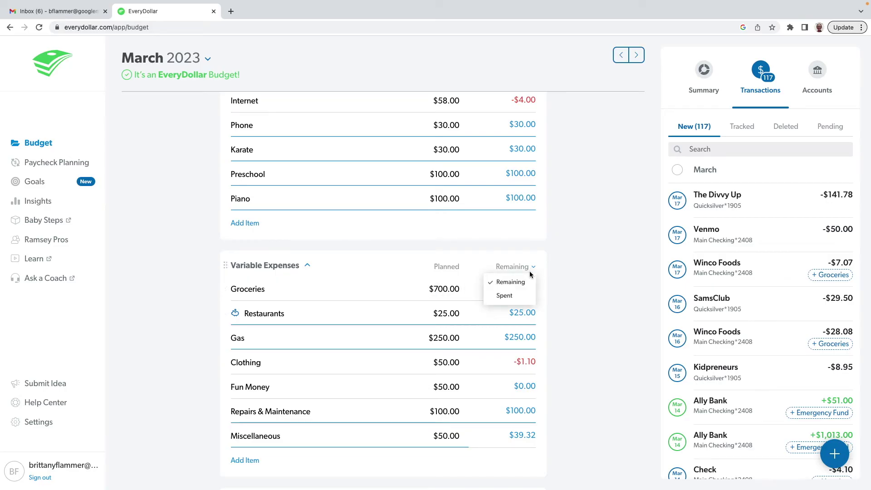
{"action": "left_click", "coordinate": [510, 295]}
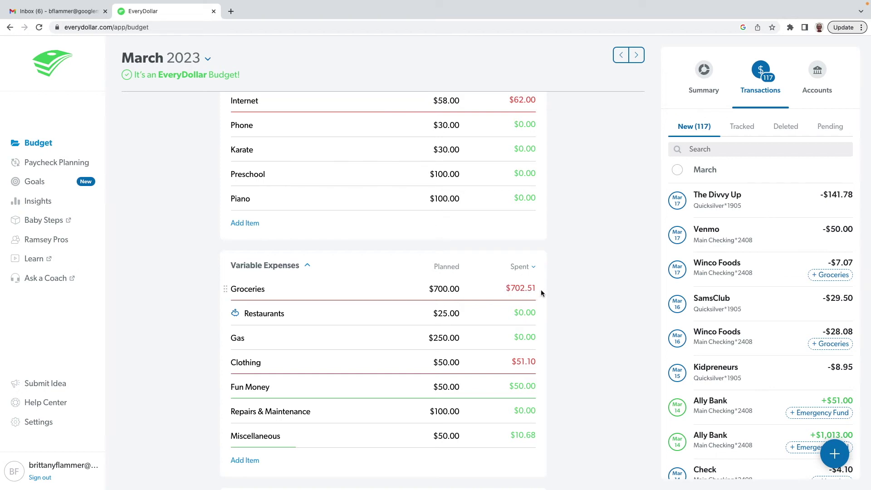
- Set the budget groups back to showing remaining amounts, using the Variable Expenses group
{"action": "left_click", "coordinate": [533, 268]}
{"action": "left_click", "coordinate": [534, 270]}
{"action": "left_click", "coordinate": [533, 268]}
{"action": "left_click", "coordinate": [510, 283]}
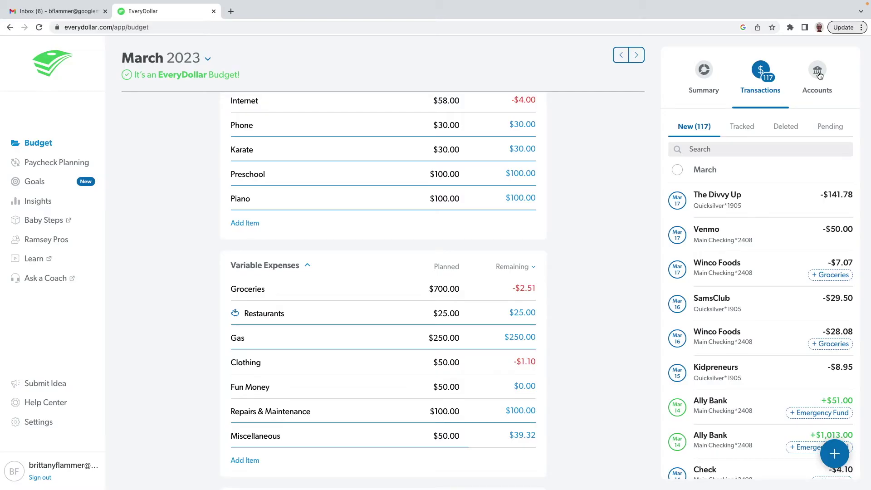
- Start adding another connected account by searching for the bank Capital One and choosing it
{"action": "left_click", "coordinate": [818, 74]}
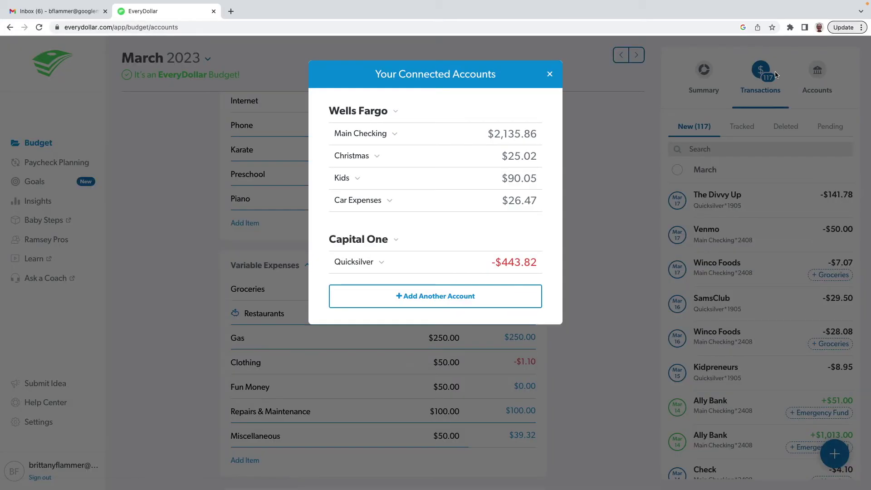
{"action": "left_click", "coordinate": [420, 297]}
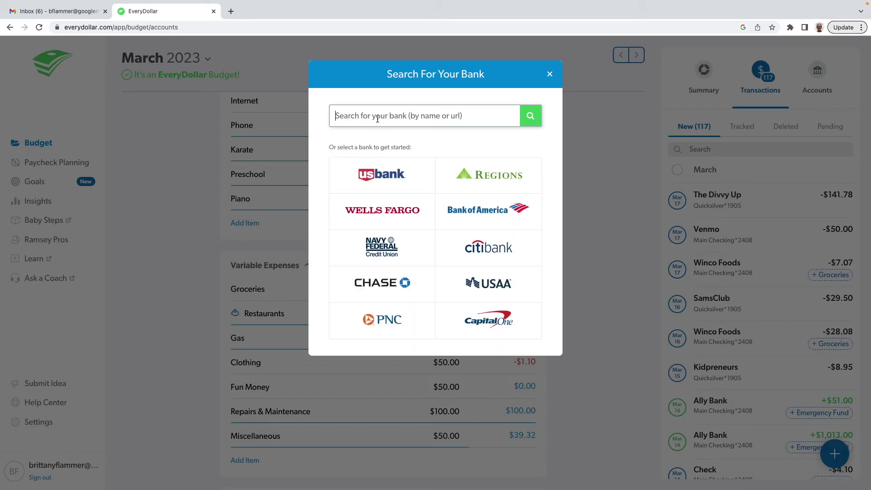
{"action": "type", "text": "Capital One"}
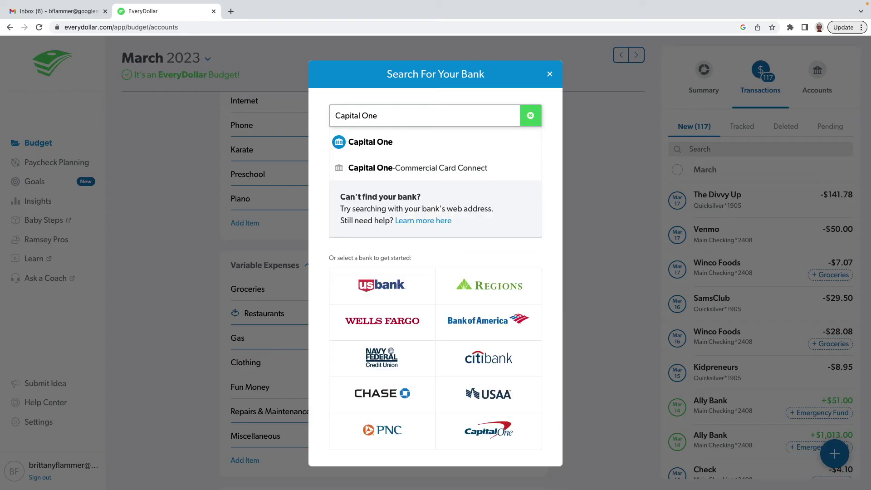
{"action": "left_click", "coordinate": [375, 145]}
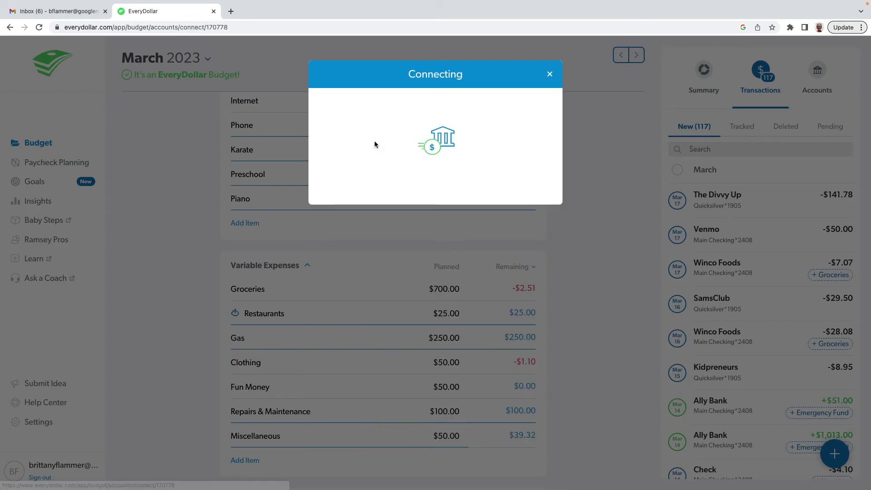
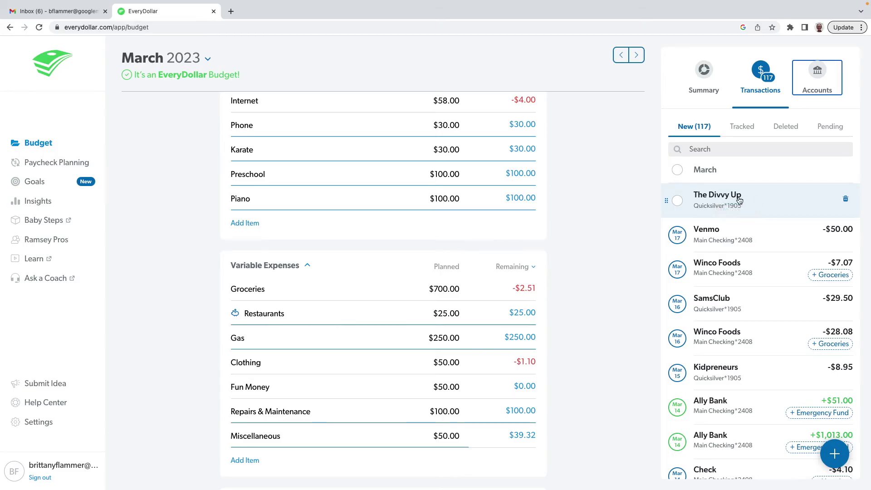
- Track the $141.78 The Divvy Up expense under the Kids Stuff budget item and view the tracked transactions
{"action": "left_click", "coordinate": [719, 200]}
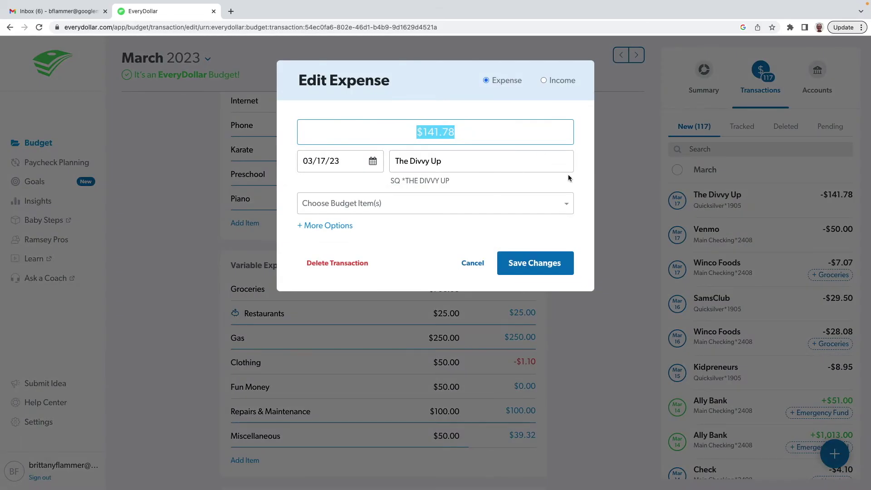
{"action": "left_click", "coordinate": [467, 202]}
{"action": "scroll", "coordinate": [419, 303], "scroll_direction": "down", "scroll_amount": 2}
{"action": "scroll", "coordinate": [421, 305], "scroll_direction": "down", "scroll_amount": 4}
{"action": "scroll", "coordinate": [421, 305], "scroll_direction": "down", "scroll_amount": 3}
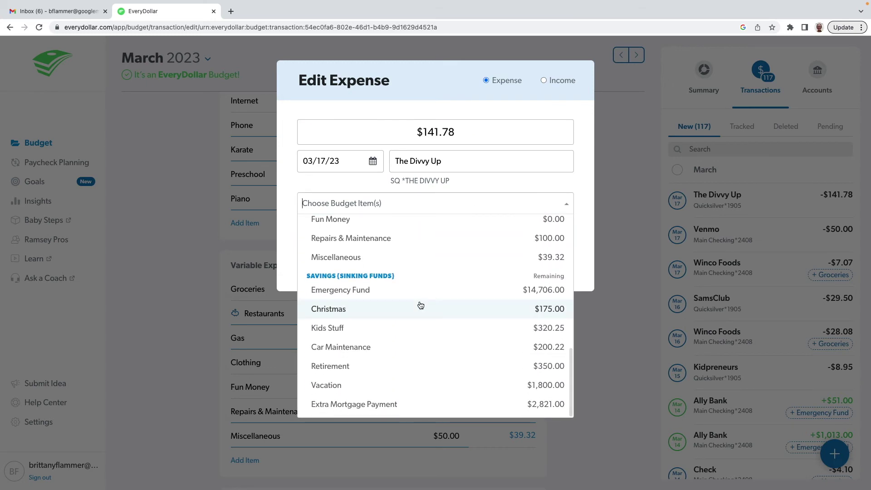
{"action": "left_click", "coordinate": [344, 331]}
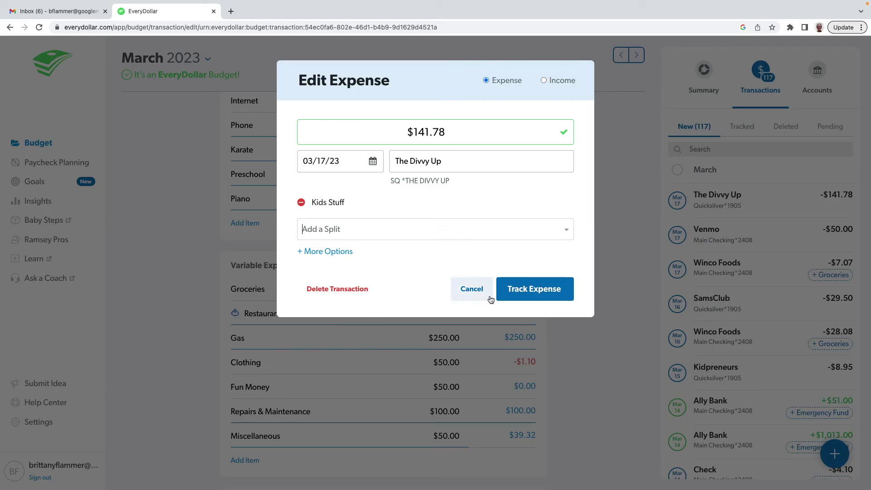
{"action": "left_click", "coordinate": [523, 295]}
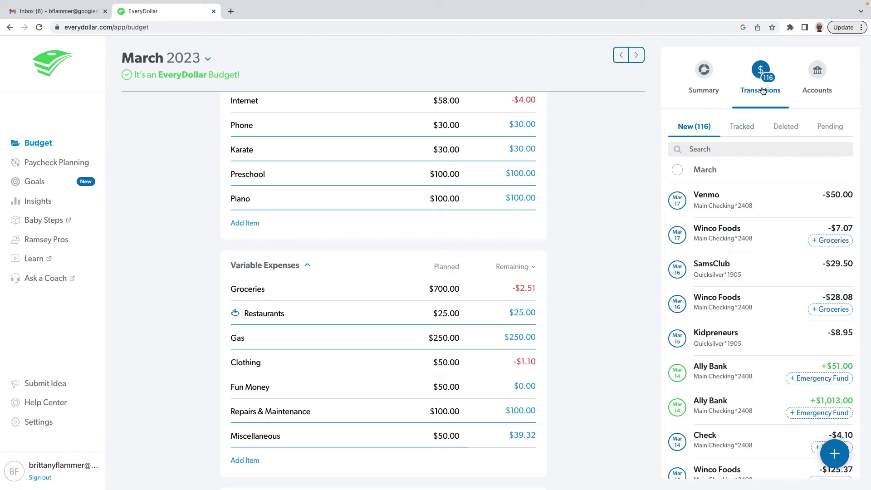
{"action": "left_click", "coordinate": [742, 129]}
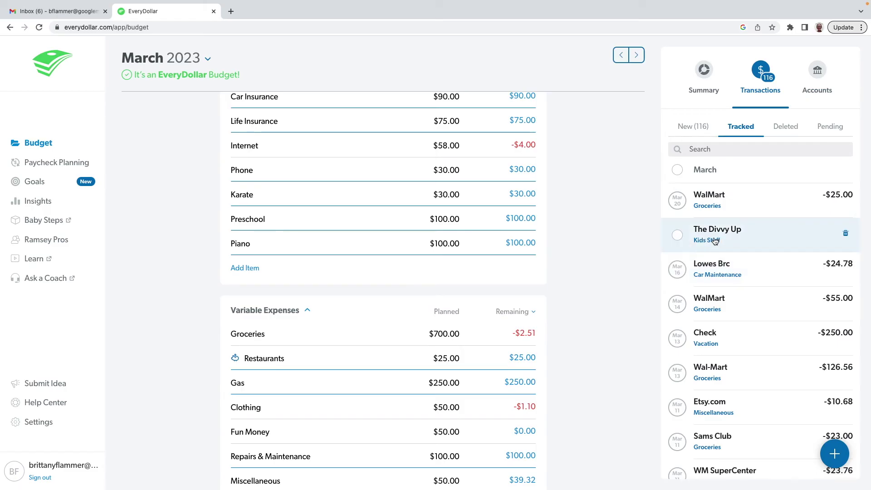
- Delete the new $50.00 Venmo transaction and restore the topmost deleted WalMart expense dated March 20
{"action": "left_click", "coordinate": [685, 127]}
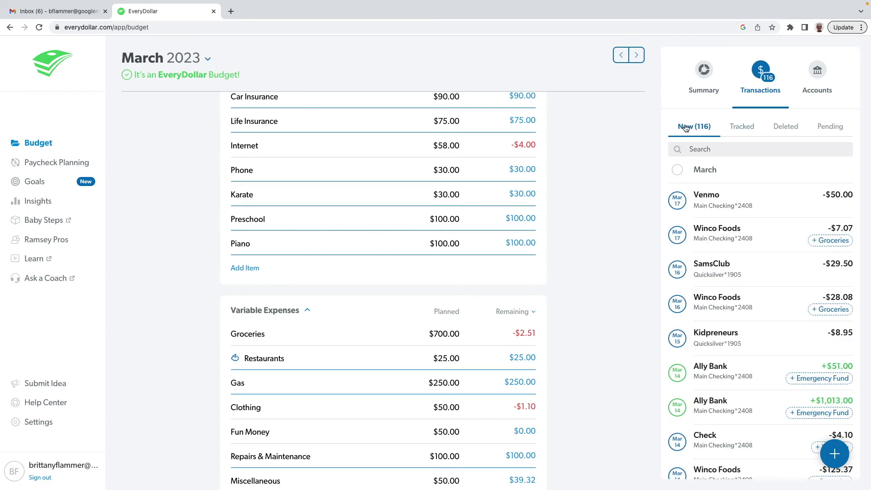
{"action": "mouse_move", "coordinate": [693, 194]}
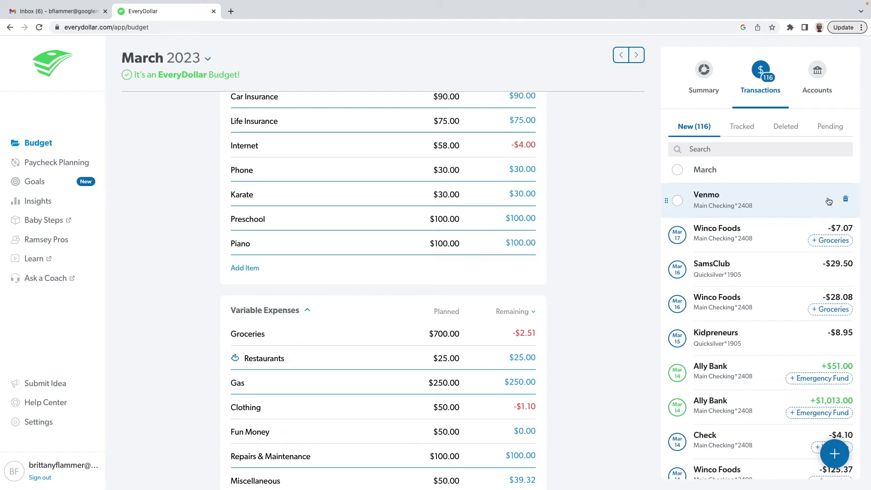
{"action": "left_click", "coordinate": [845, 199]}
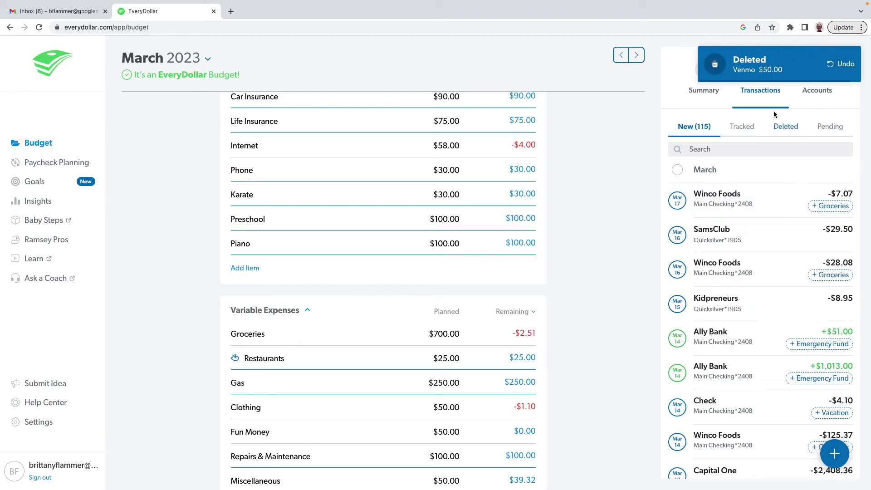
{"action": "left_click", "coordinate": [779, 126]}
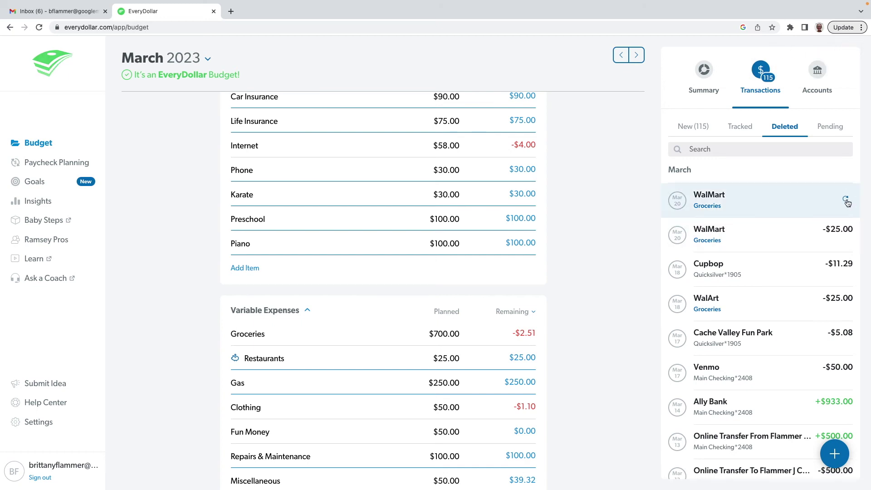
{"action": "left_click", "coordinate": [846, 201]}
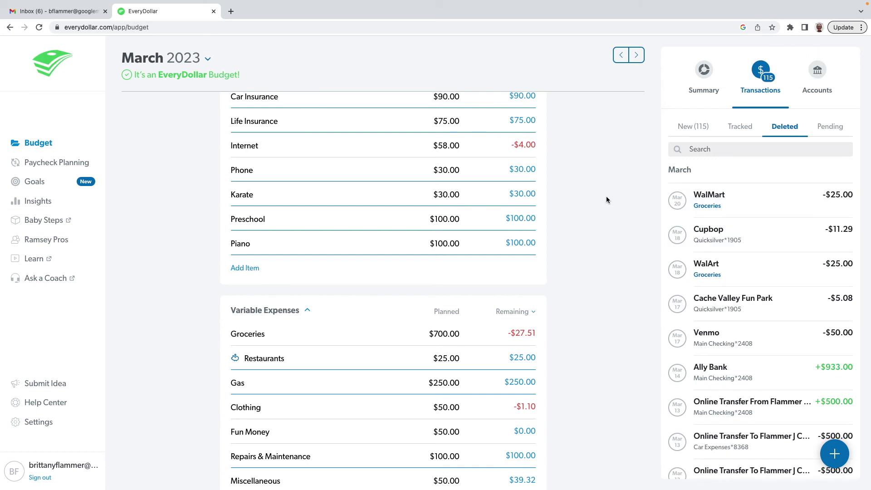
- Select the new Winco Foods $7.07, SamsClub $29.50 and Winco Foods $28.08 transactions
{"action": "left_click", "coordinate": [693, 127]}
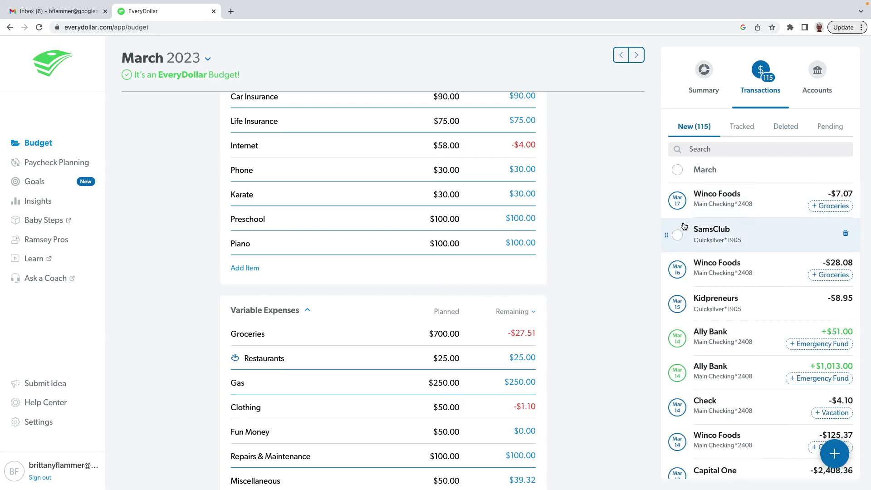
{"action": "left_click", "coordinate": [677, 200]}
{"action": "left_click", "coordinate": [678, 236]}
{"action": "left_click", "coordinate": [677, 269]}
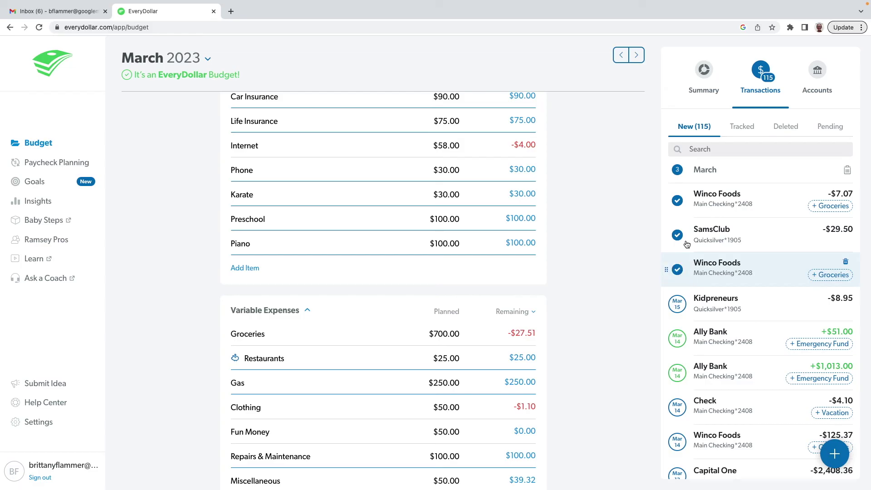
- Assign the $7.07 Winco Foods expense dated 03/17/23 to the Groceries budget item
{"action": "left_click", "coordinate": [715, 196]}
{"action": "left_click", "coordinate": [508, 202]}
{"action": "scroll", "coordinate": [388, 346], "scroll_direction": "down", "scroll_amount": 3}
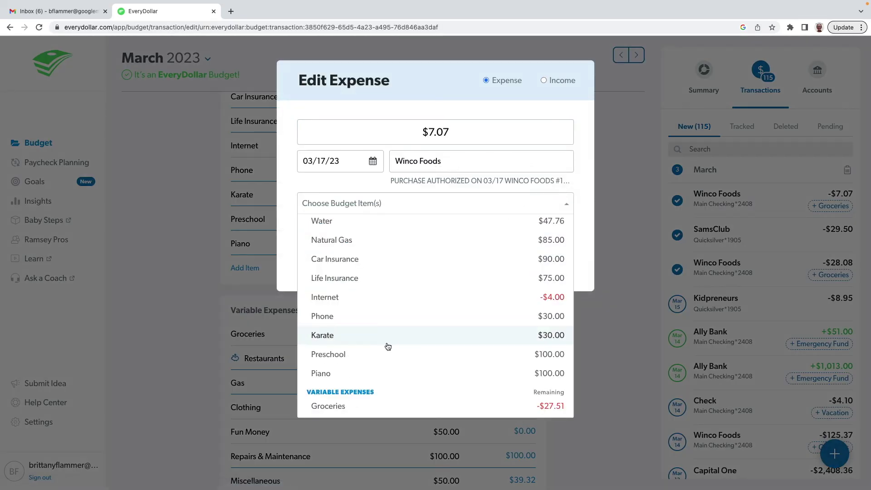
{"action": "left_click", "coordinate": [353, 405]}
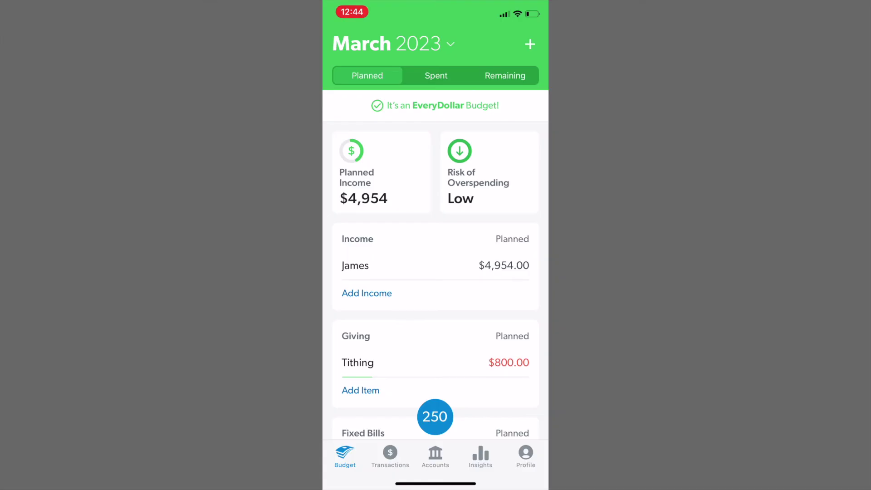
- In the EveryDollar mobile app, view the new transactions and the details of the C-A-L Ranch Stores expense
{"action": "left_click", "coordinate": [434, 416]}
{"action": "left_click", "coordinate": [390, 455]}
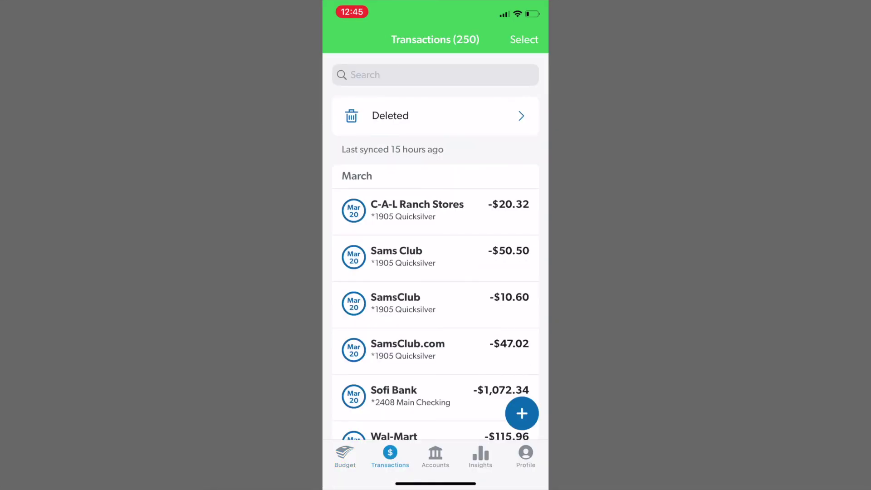
{"action": "left_click", "coordinate": [417, 211]}
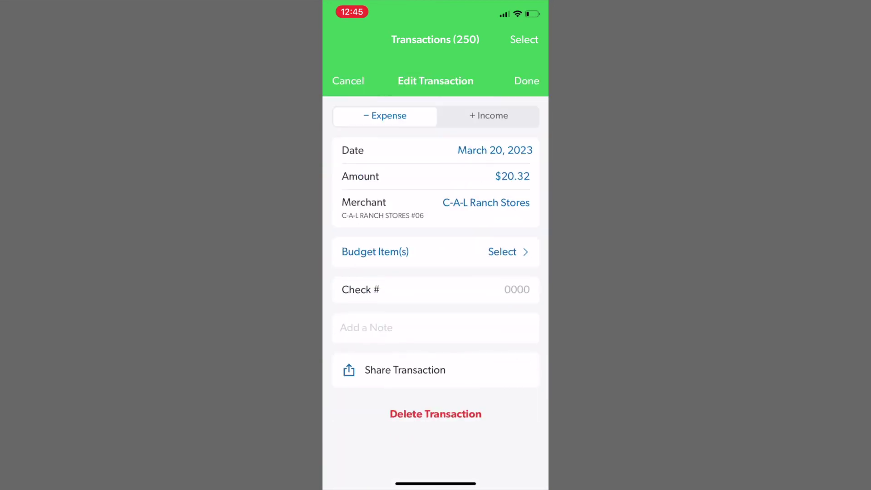
{"action": "left_click", "coordinate": [526, 38]}
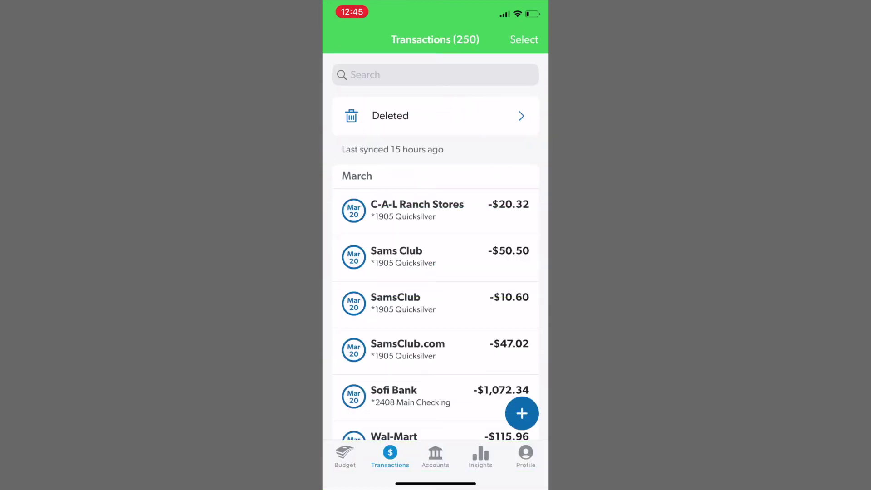
- Select the C-A-L Ranch Stores $20.32, Sams Club $50.50 and SamsClub $10.60 transactions together, and leave selection mode without tracking them
{"action": "left_click", "coordinate": [524, 40]}
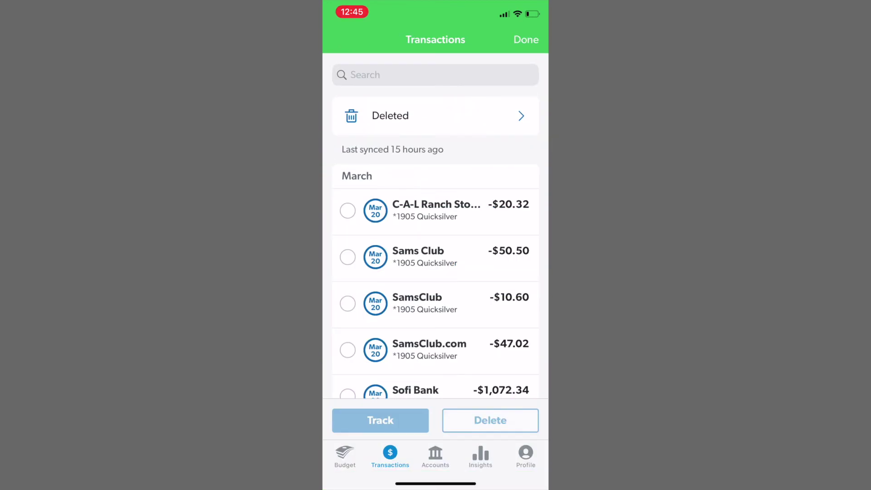
{"action": "left_click", "coordinate": [347, 210]}
{"action": "left_click", "coordinate": [348, 257]}
{"action": "left_click", "coordinate": [348, 303]}
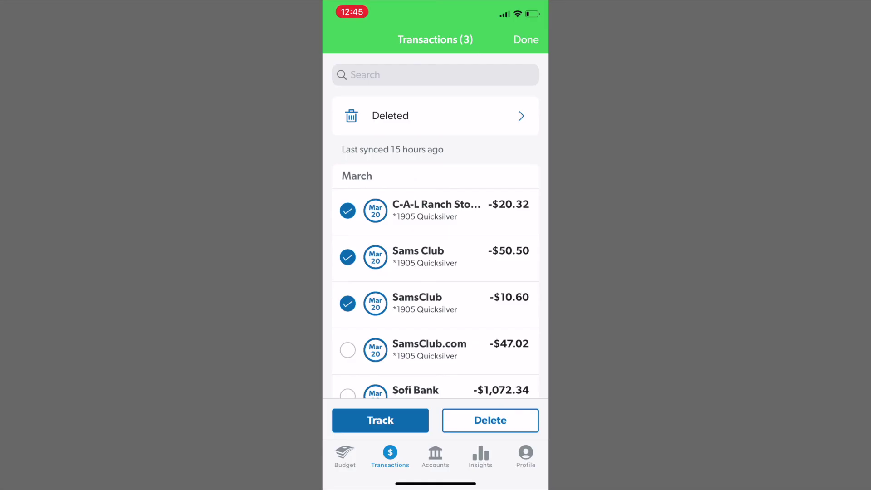
{"action": "left_click", "coordinate": [526, 40]}
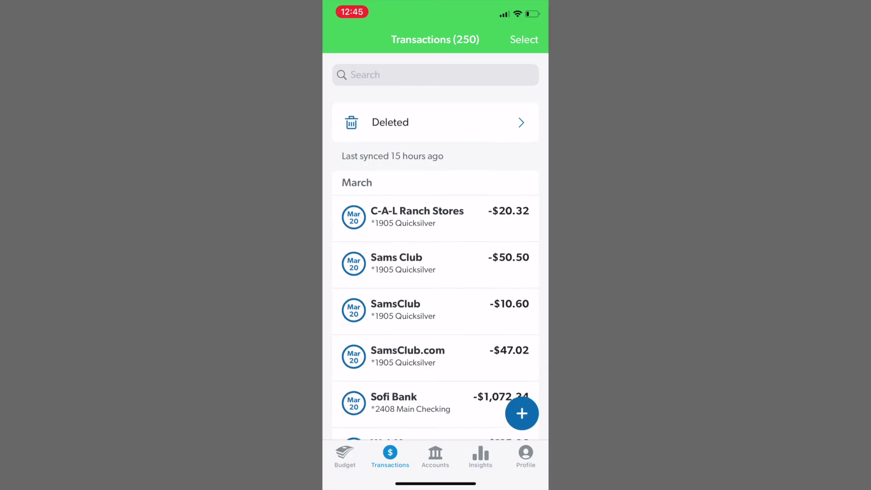
- Delete the $20.32 C-A-L Ranch Stores transaction from the March list and confirm the deletion
{"action": "scroll", "coordinate": [435, 272], "scroll_direction": "down", "scroll_amount": 1}
{"action": "left_click_drag", "start_coordinate": [453, 204], "coordinate": [410, 204]}
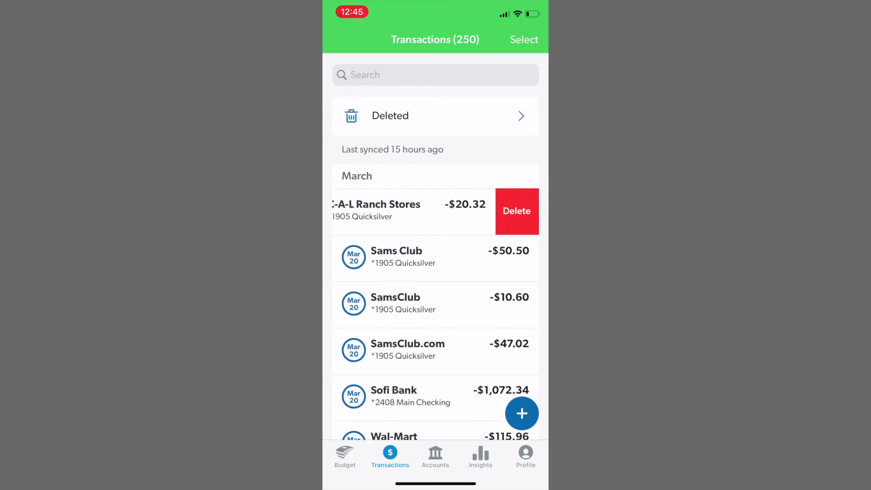
{"action": "left_click", "coordinate": [517, 211]}
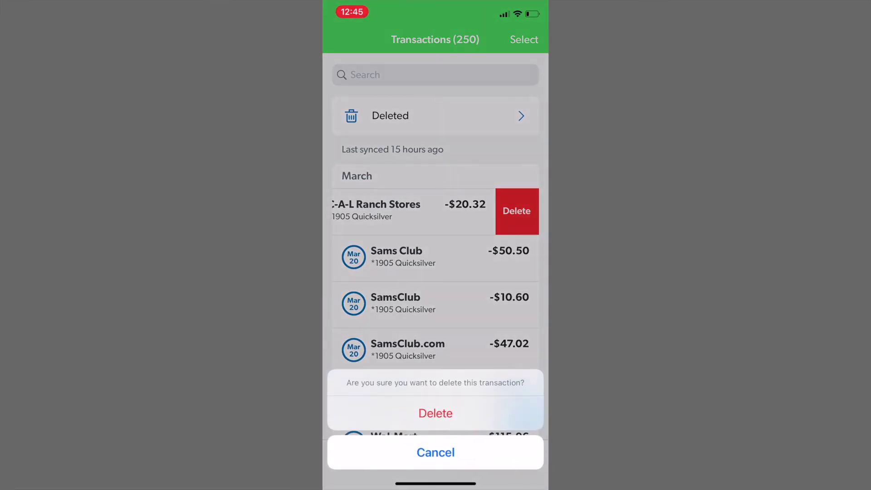
{"action": "left_click", "coordinate": [436, 413]}
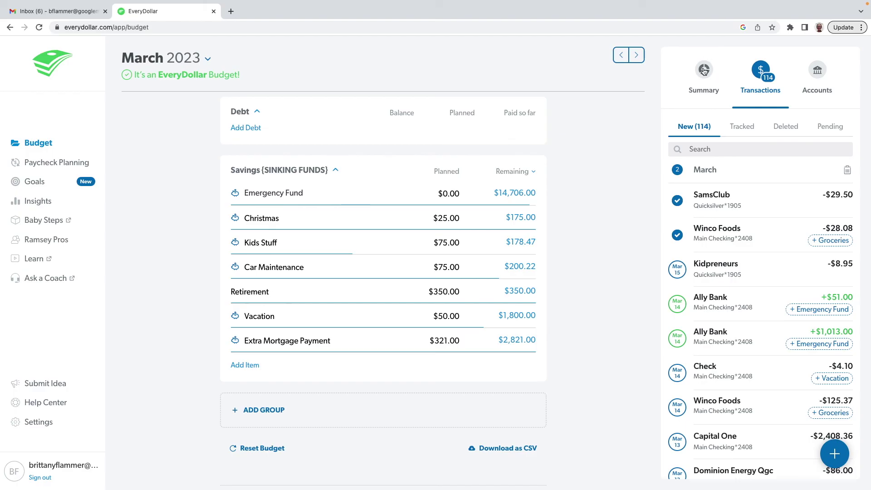
- Return to the EveryDollar web budget and view the March 2023 summary of planned amounts by budget group
{"action": "left_click", "coordinate": [703, 72]}
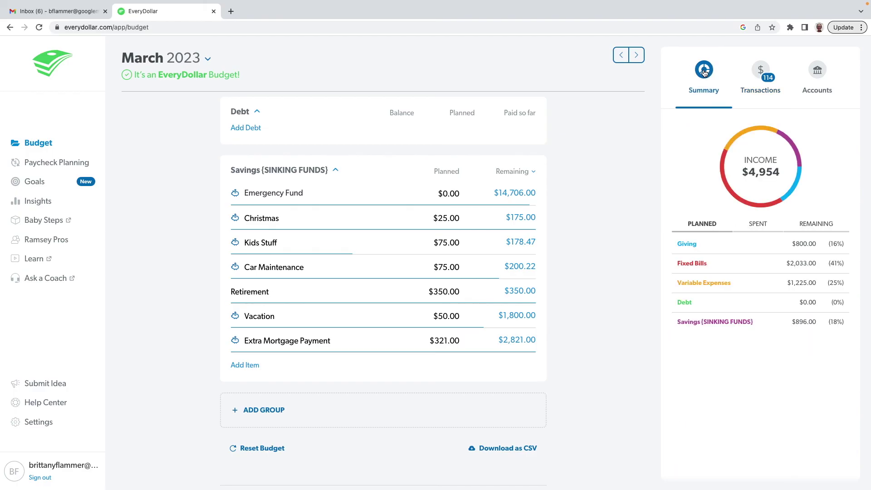